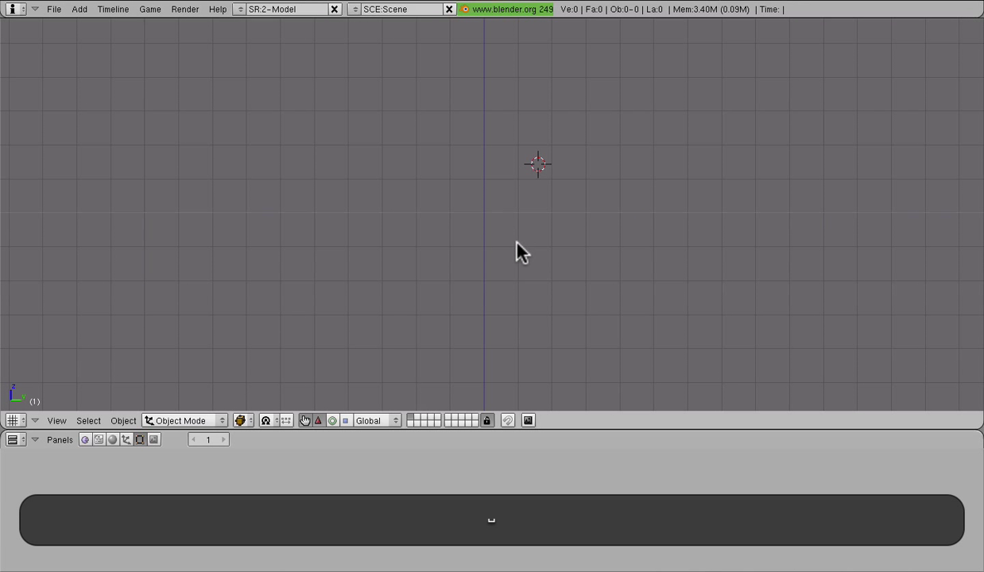
- Add a Bezier circle and rotate it 90° around the Y axis in side view
left_click(516, 245)
mouse_move(589, 248)
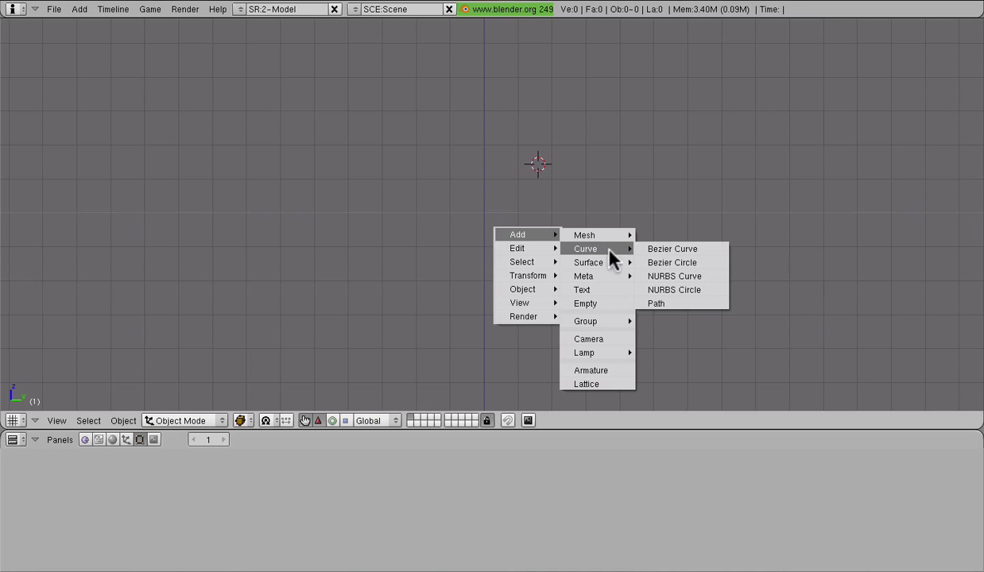
left_click(680, 263)
key("n")
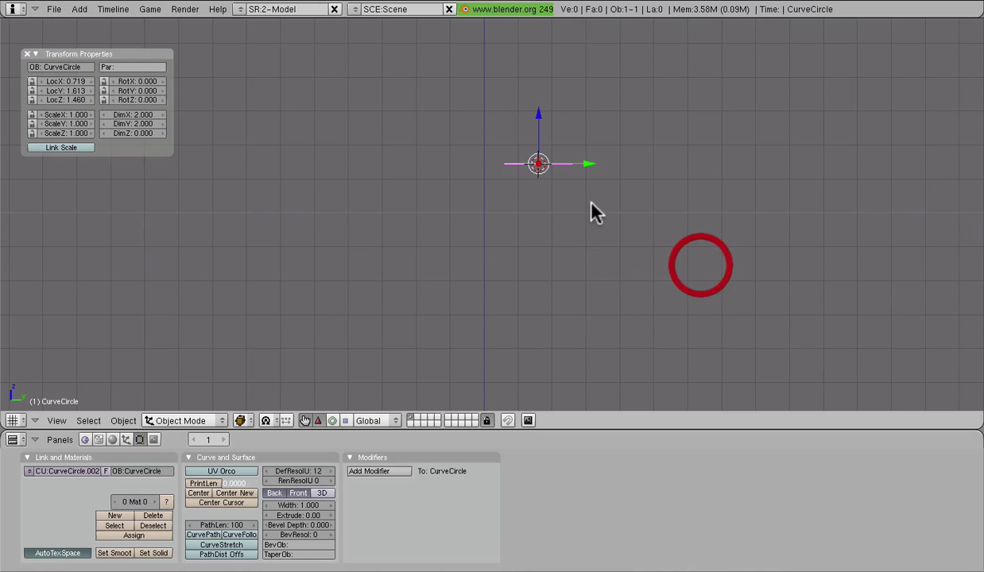
key("KP_3")
type("r")
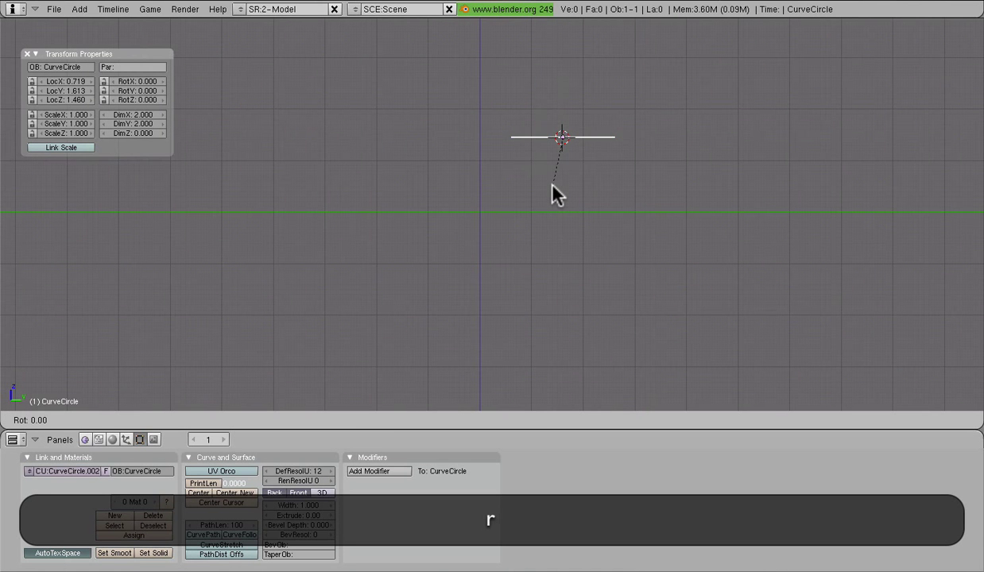
type("y90")
key("Return")
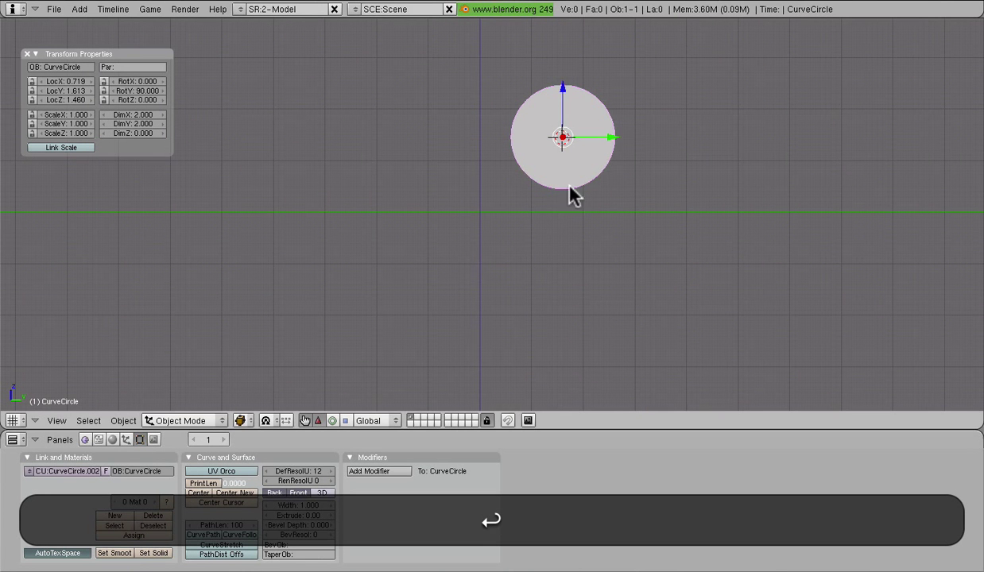
- Set the circle's location to X 0, Y 1, Z 0
left_click(66, 81)
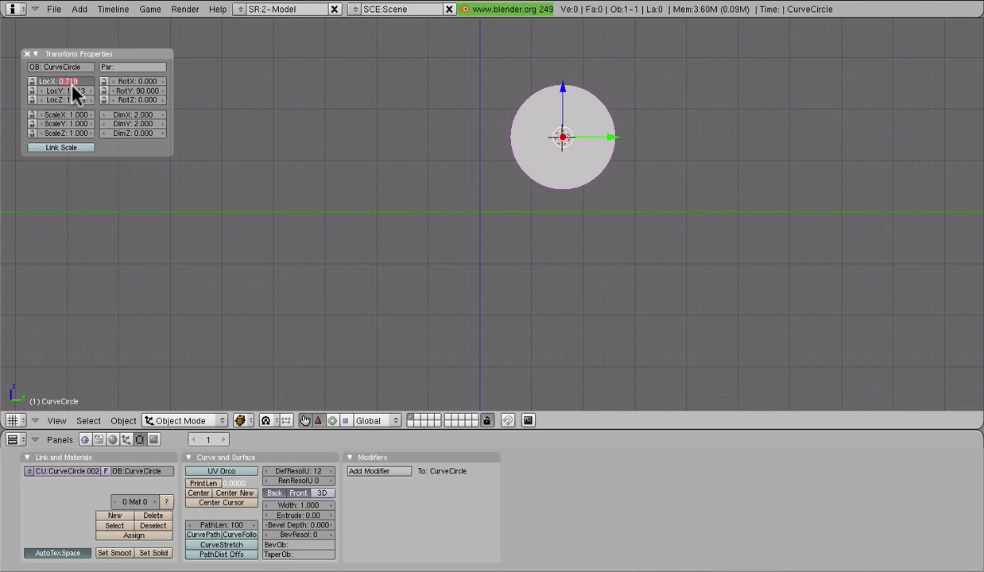
type("1")
key("BackSpace")
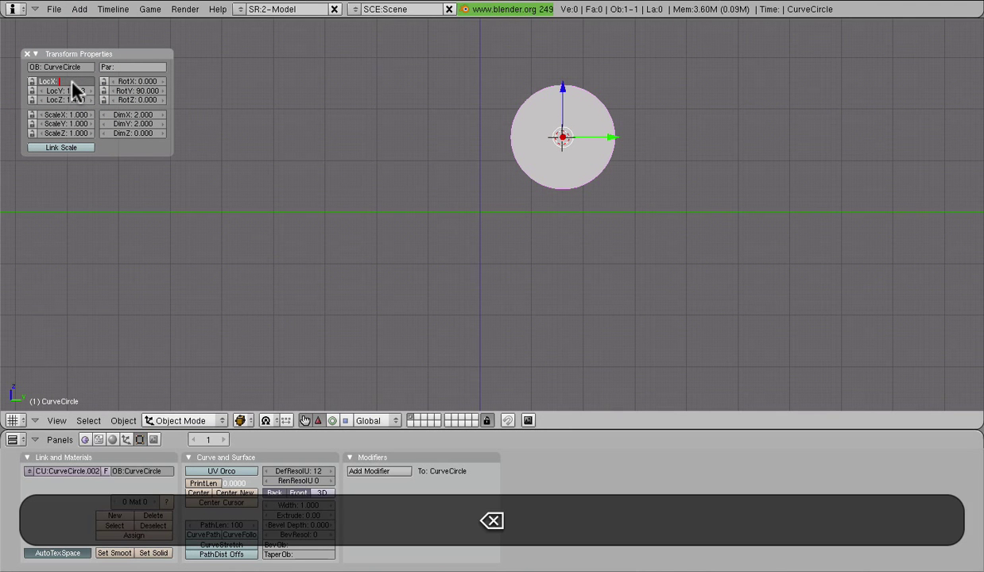
key("Return")
left_click(65, 92)
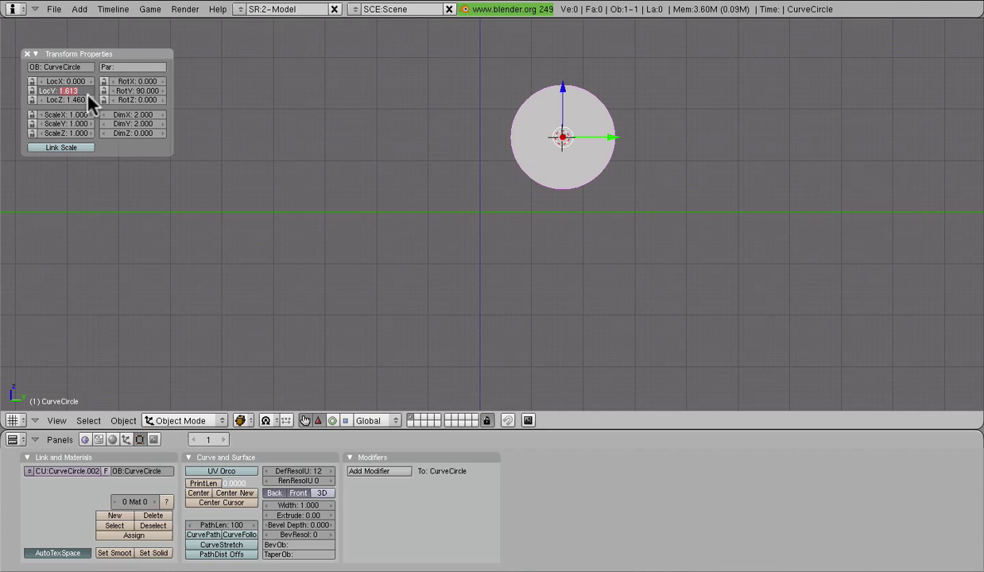
type("1")
key("Return")
left_click(70, 99)
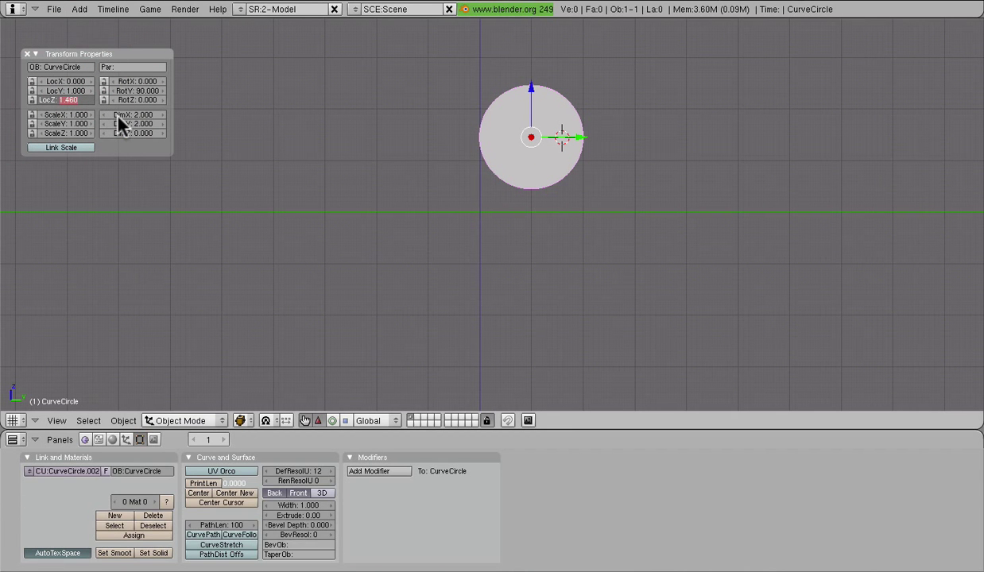
type("0")
key("Return")
scroll(477, 230, "up", 3)
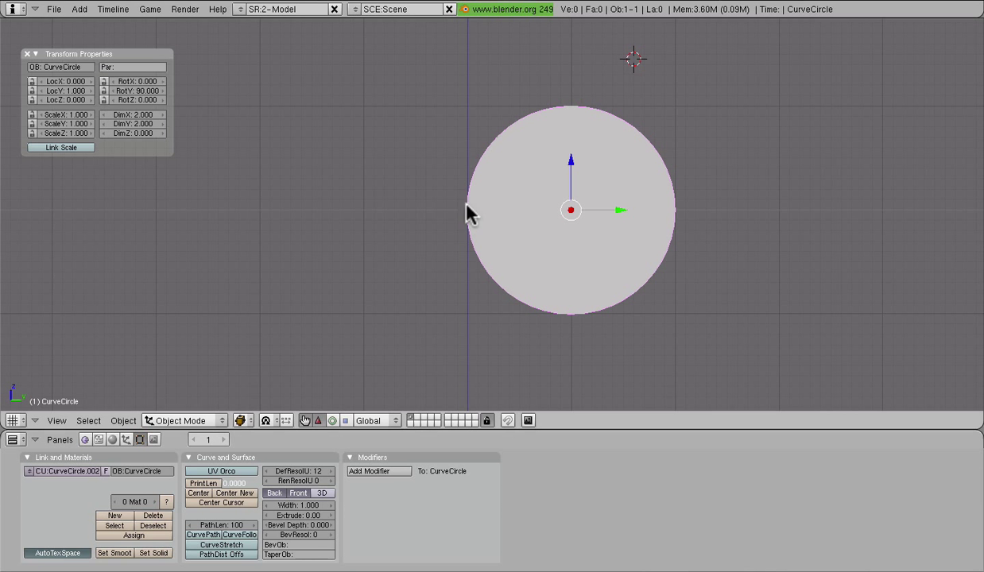
- Enter Edit Mode, select the circle's four control points, and trial-move a handle, then cancel
key("Tab")
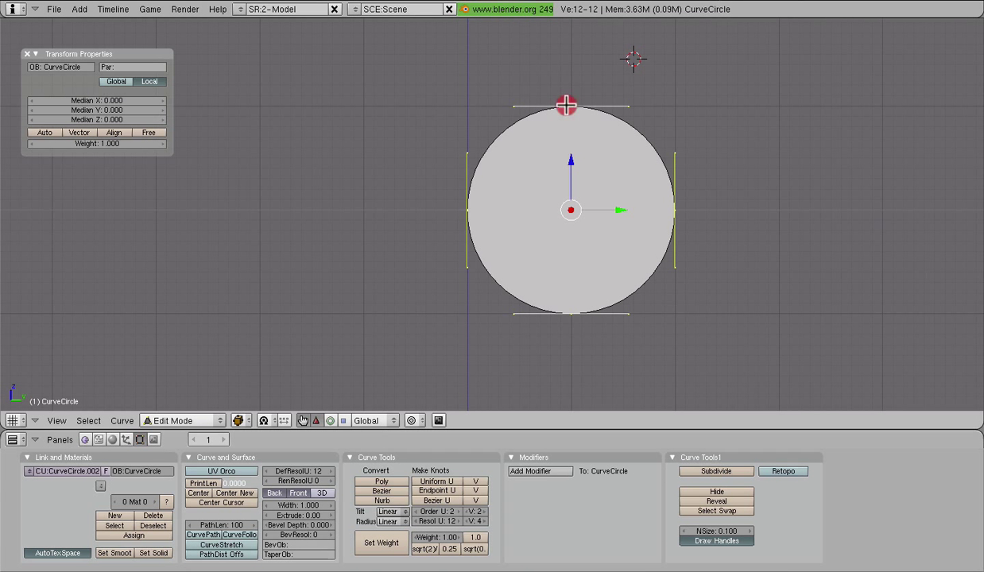
right_click(567, 105)
right_click(458, 211)
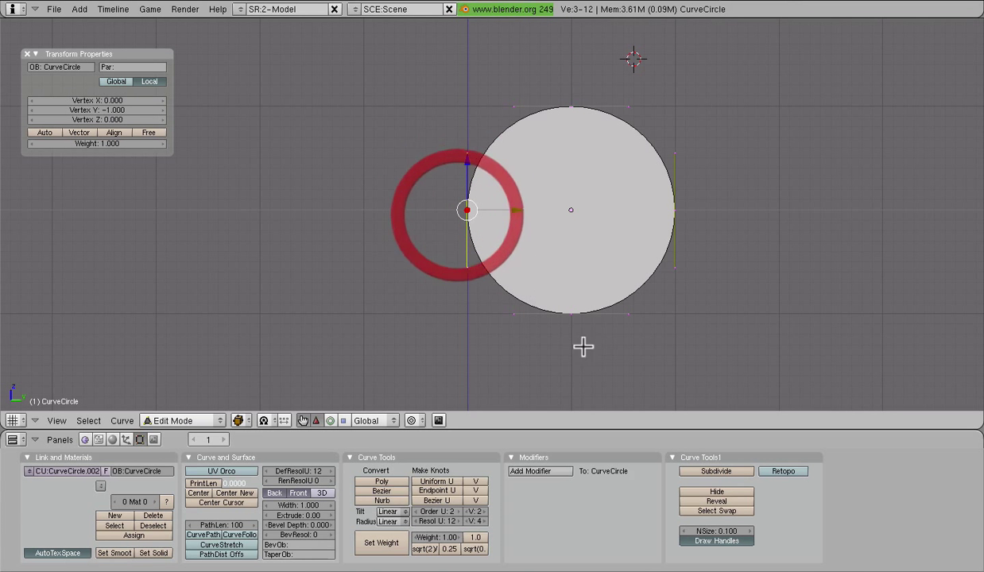
right_click(570, 316)
right_click(674, 206)
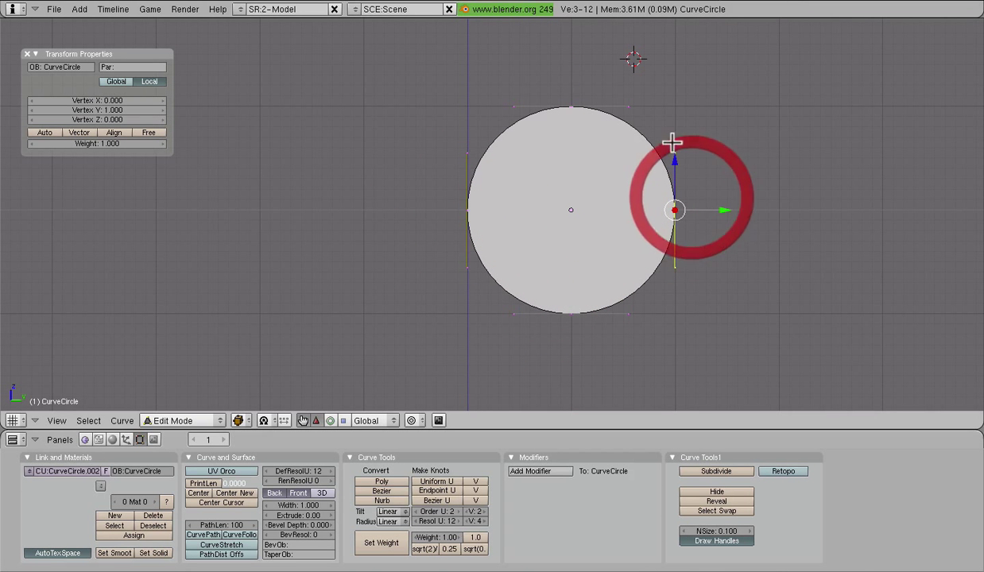
right_click(679, 147)
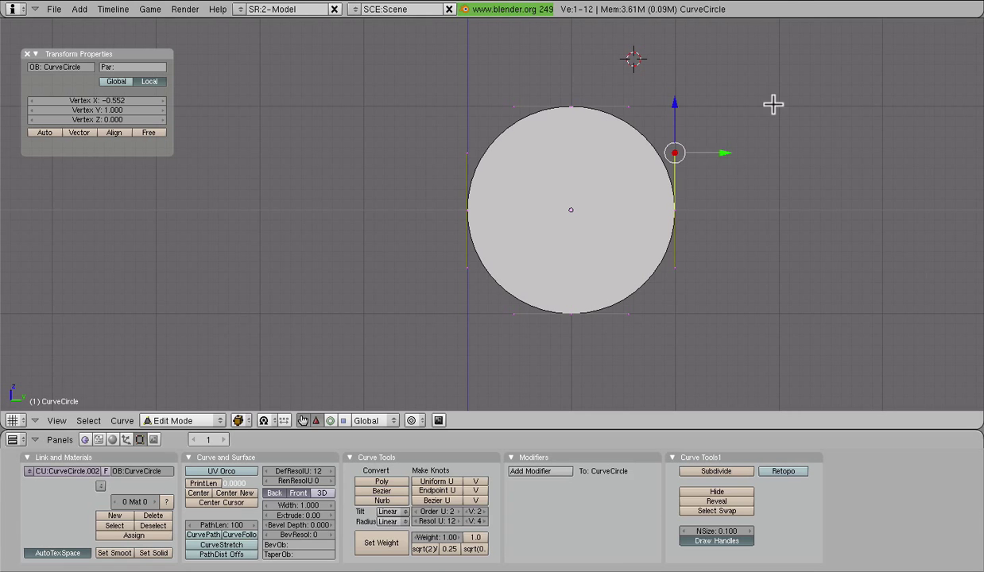
key("g")
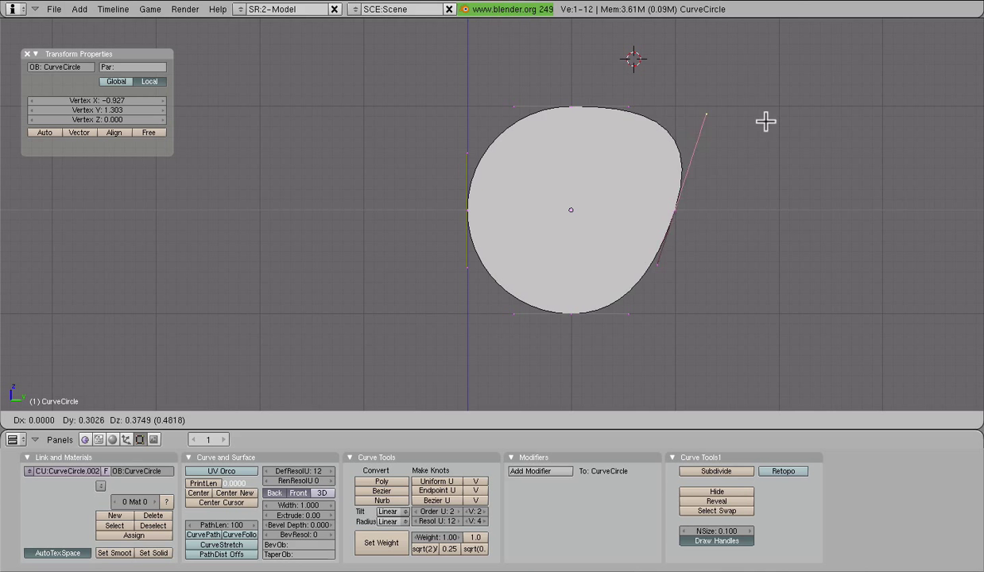
key("Escape")
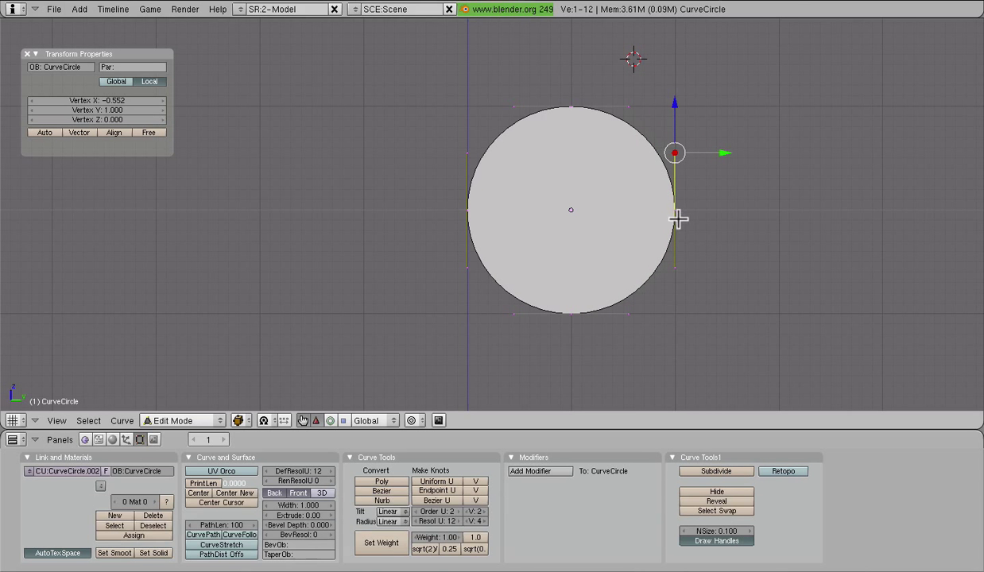
- Reselect all control points and subdivide the curve, then undo the subdivision
right_click(675, 209)
right_click(571, 106)
right_click(467, 209)
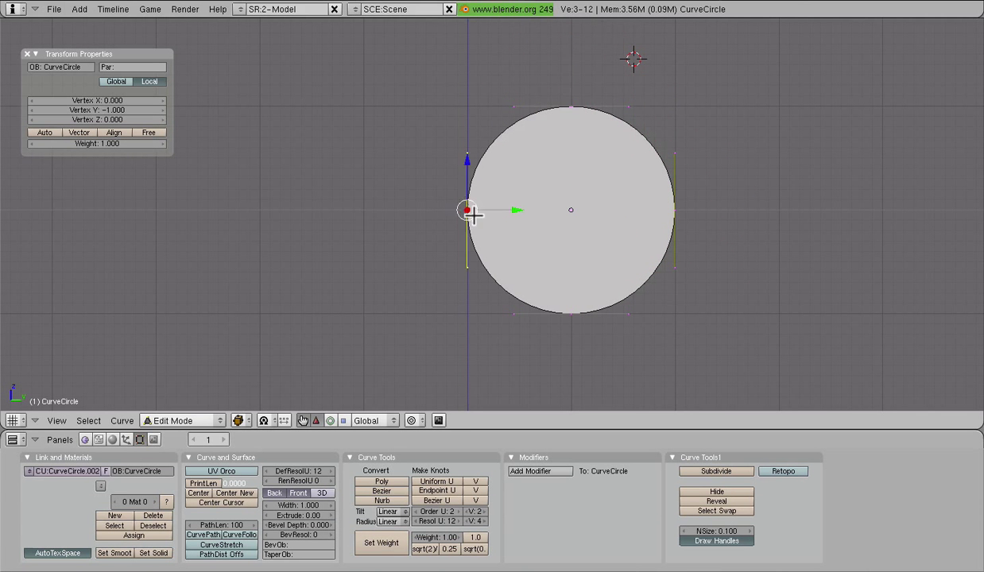
right_click(569, 313)
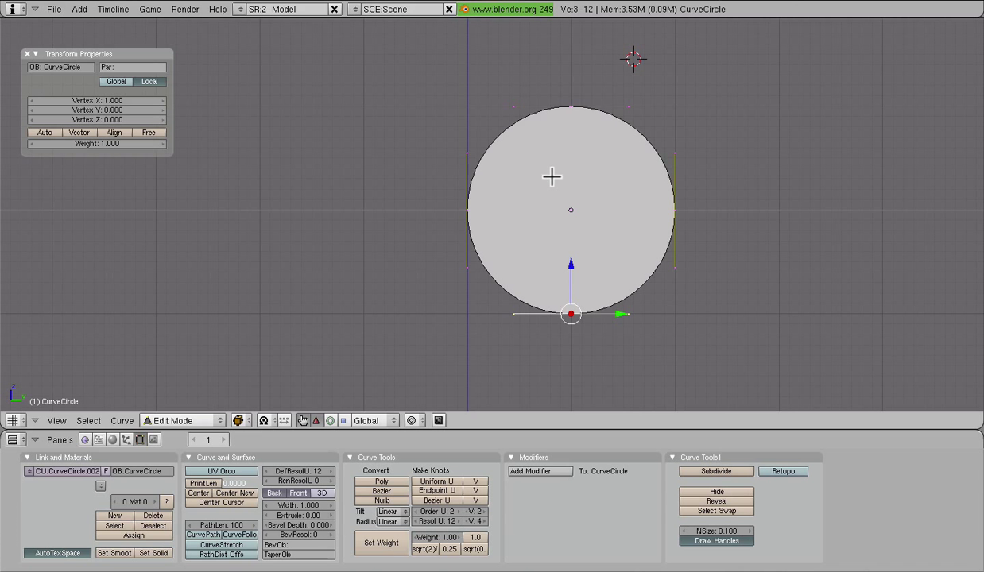
key("a")
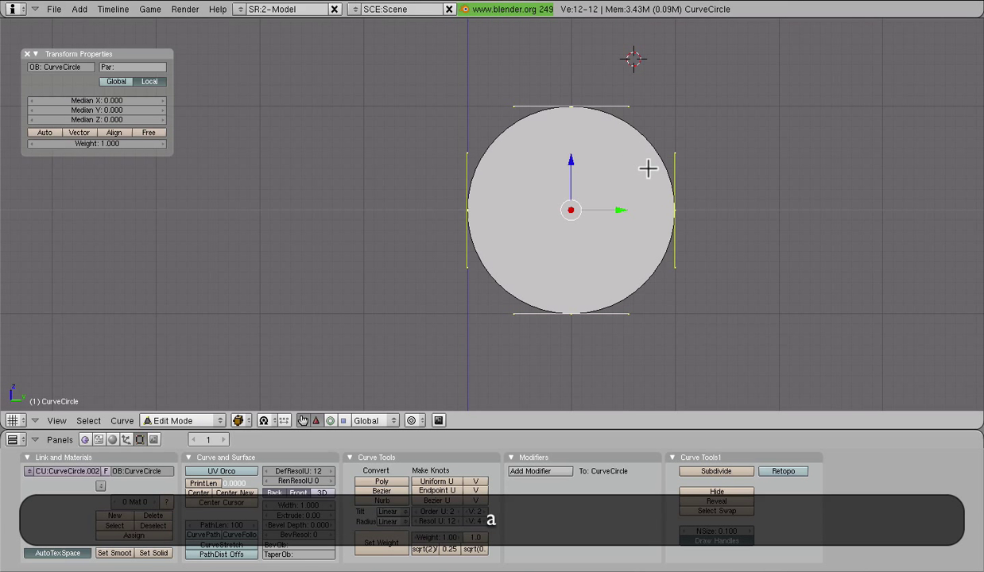
key("w")
left_click(648, 169)
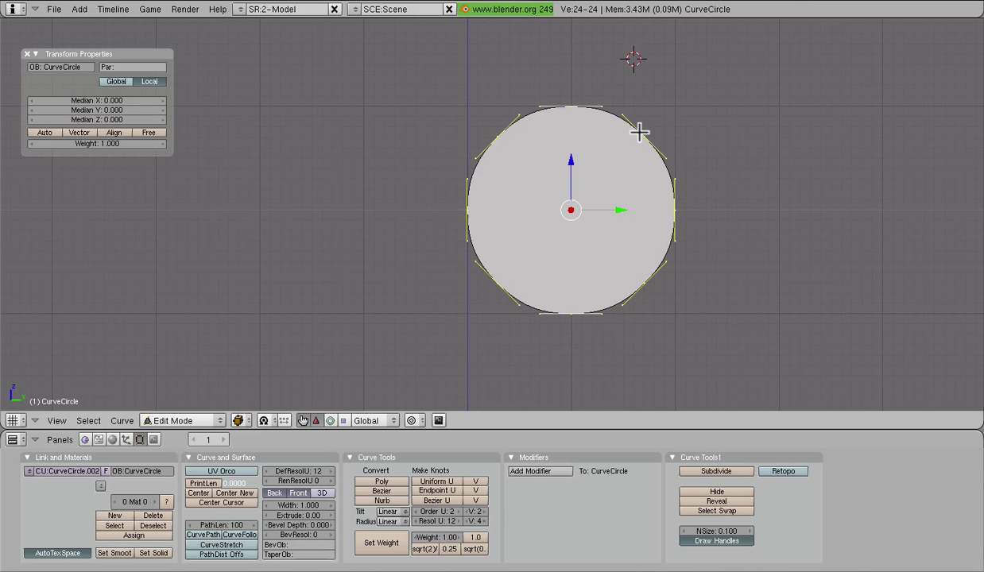
key("super+z")
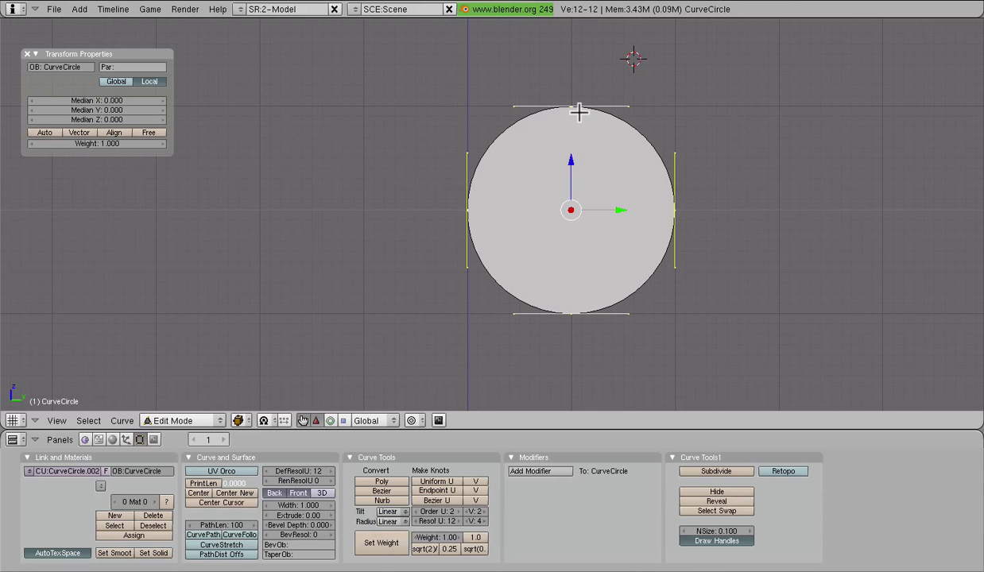
- Squash the circle's top and bottom points along Z and shift them left into a blunt egg
right_click(572, 108)
right_click(568, 315, "shift")
key("s")
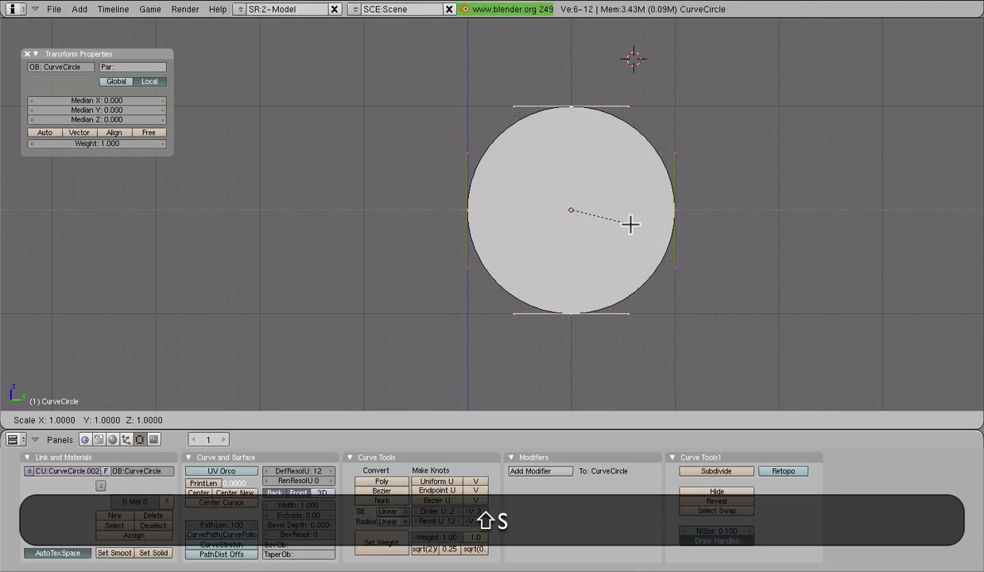
key("z")
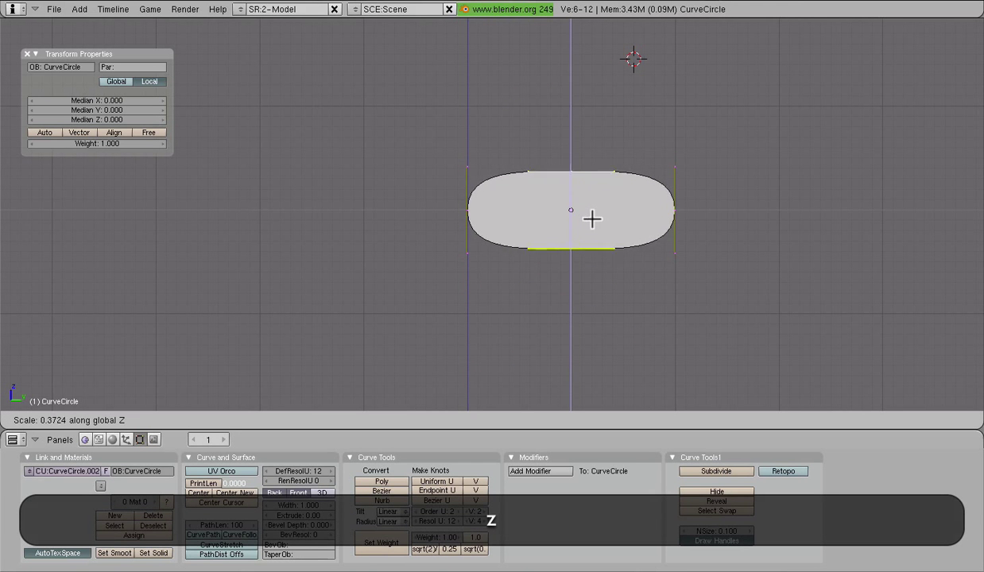
left_click(597, 224)
left_click_drag(617, 213, 526, 218)
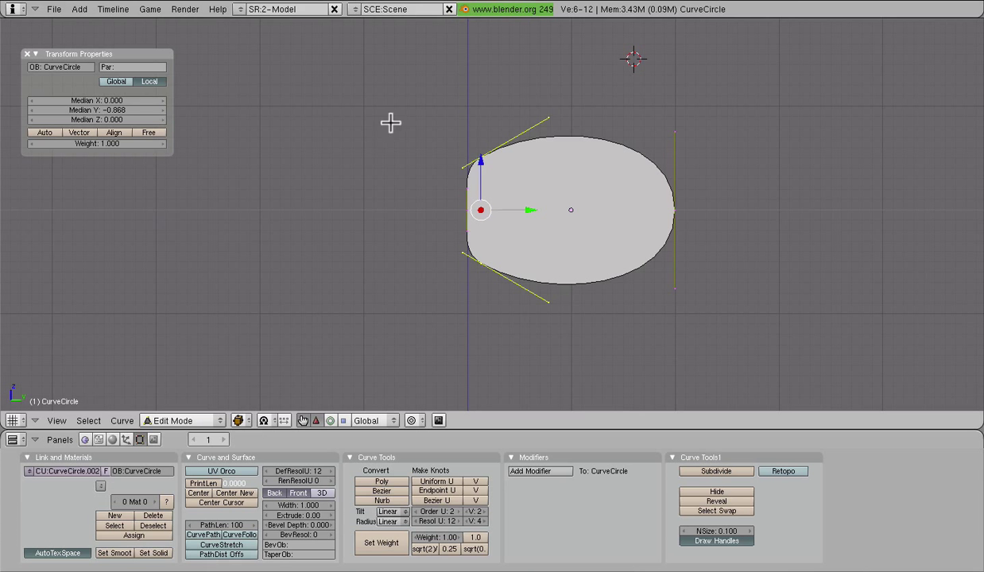
- Raise the right control point and reposition its handles upward to start the swept tip
right_click(696, 211)
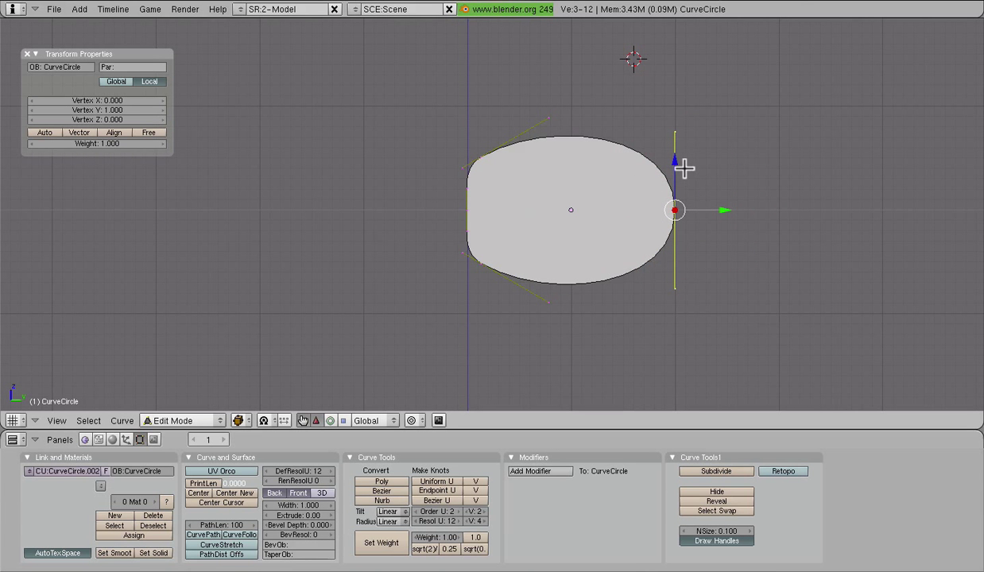
left_click_drag(685, 164, 648, 99)
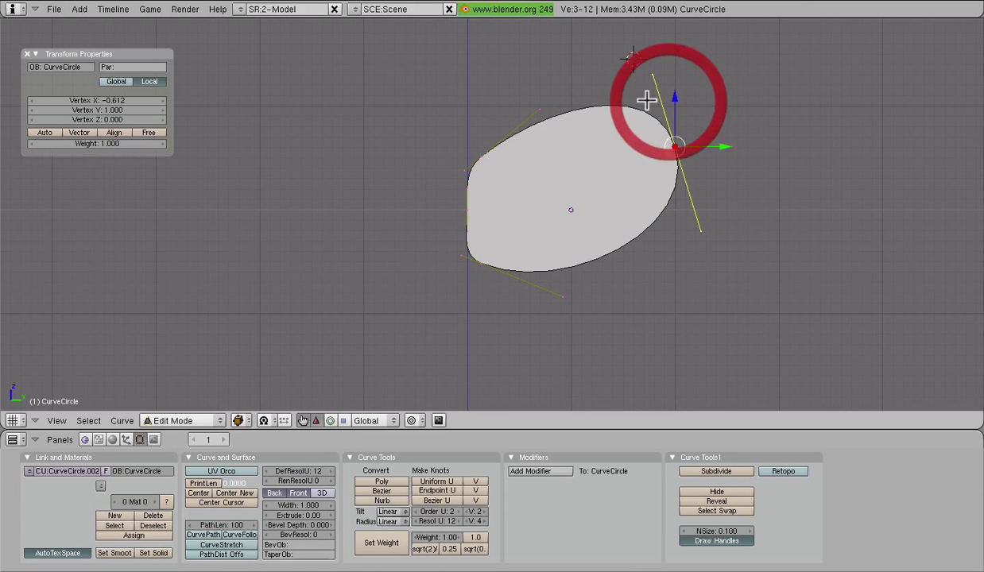
right_click(539, 108)
key("g")
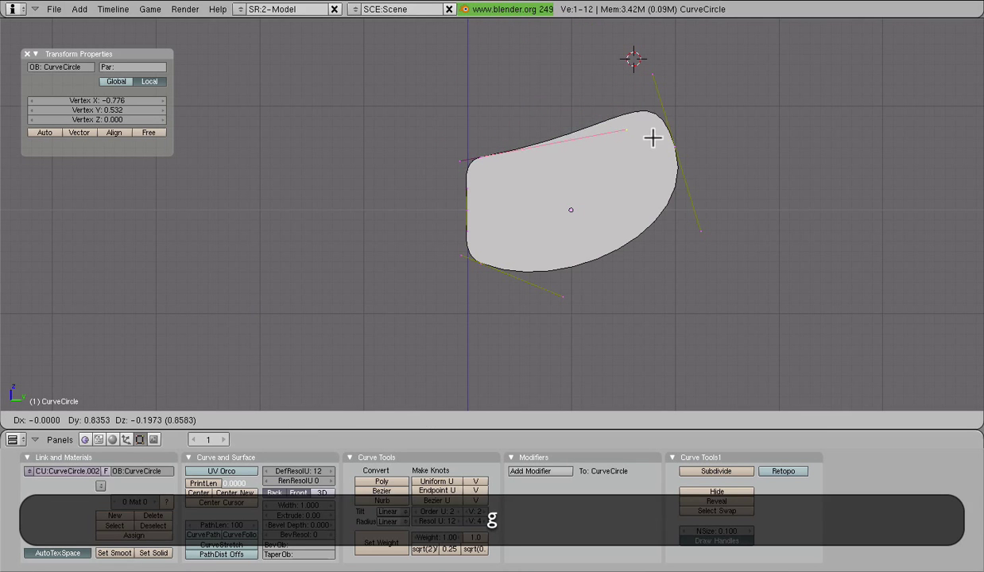
left_click(694, 155)
right_click(656, 72)
key("g")
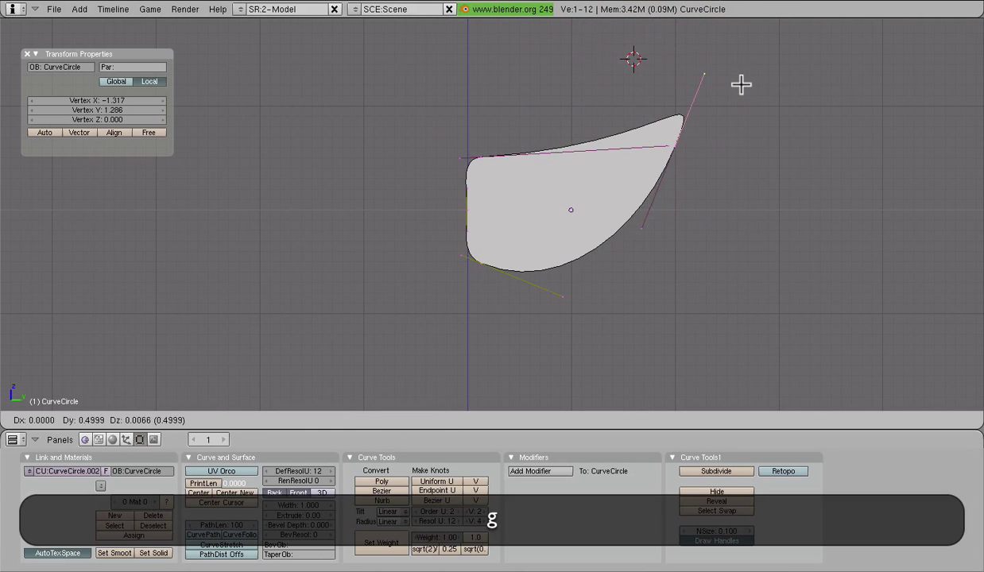
left_click(716, 80)
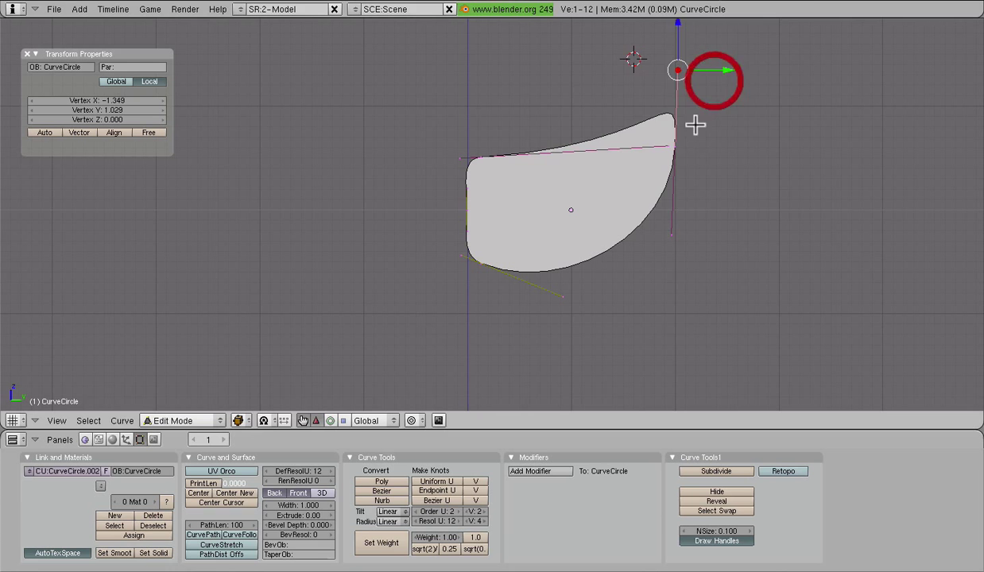
- Shift the right point rightward, move the lower handle up-right, and lift the tip
right_click(672, 150)
right_click(681, 149)
key("g")
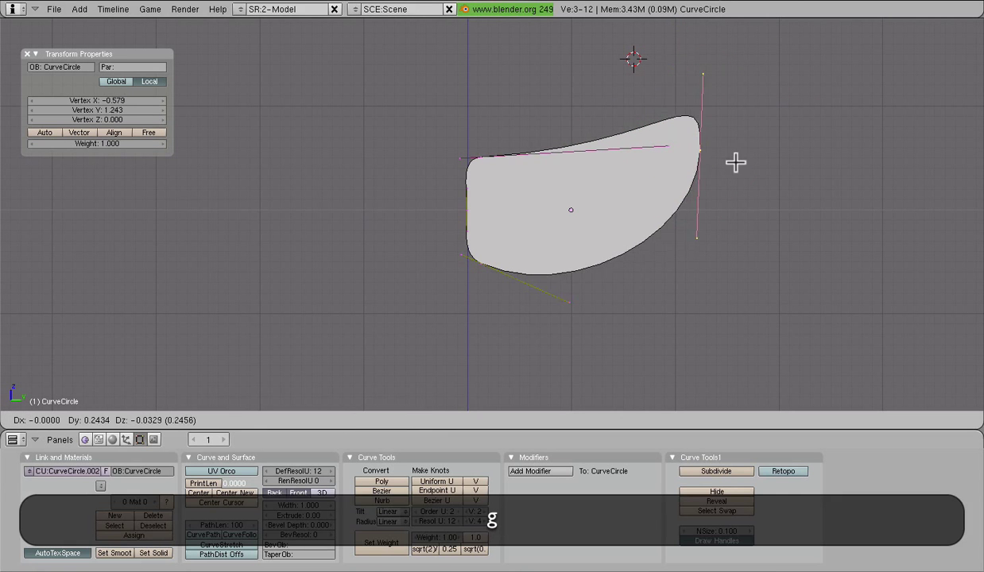
left_click(748, 160)
right_click(604, 314)
key("g")
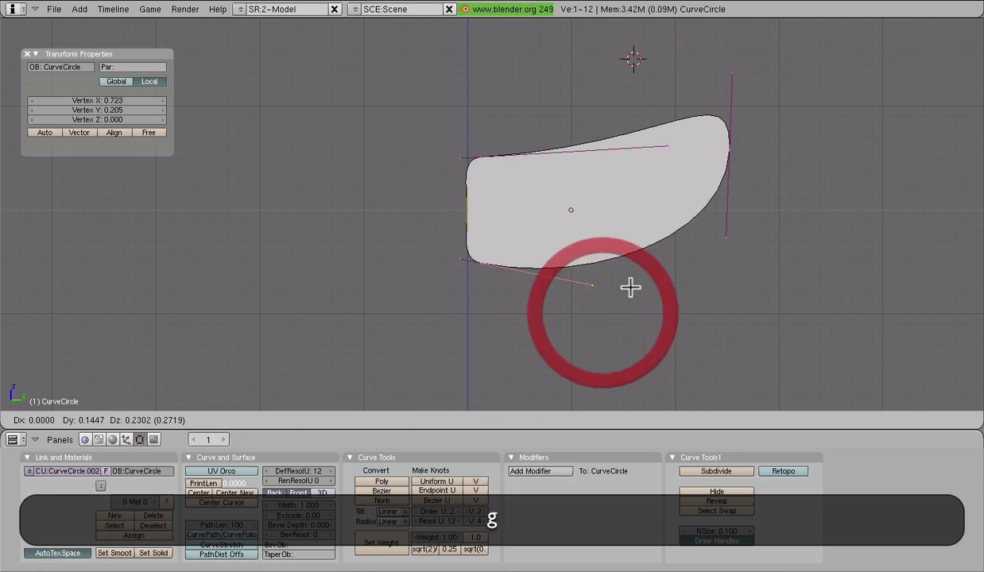
left_click(642, 277)
right_click(720, 135)
key("g")
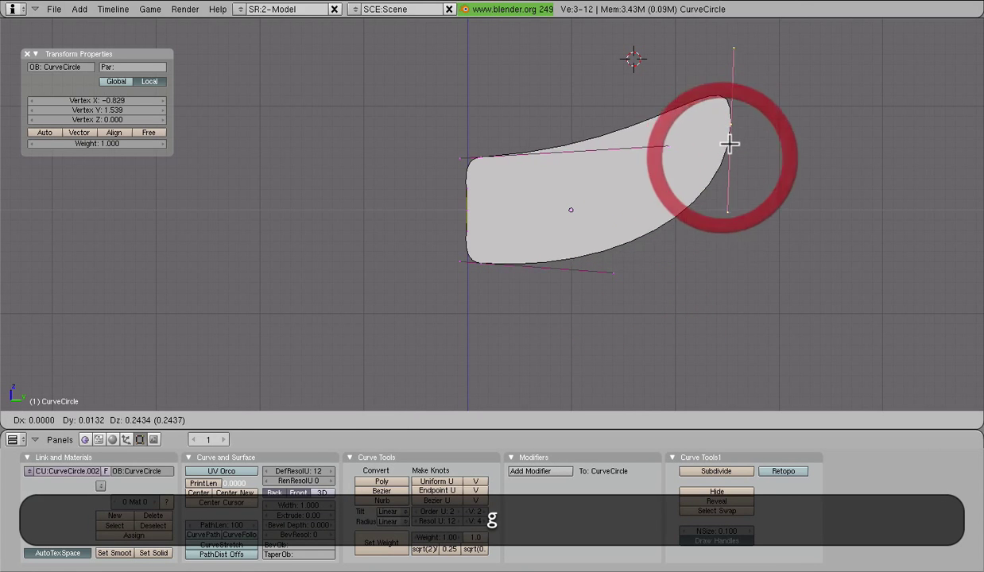
left_click(662, 163)
- Push the tip point and its upper handle further up-right into a pointed tip
right_click(666, 151)
key("g")
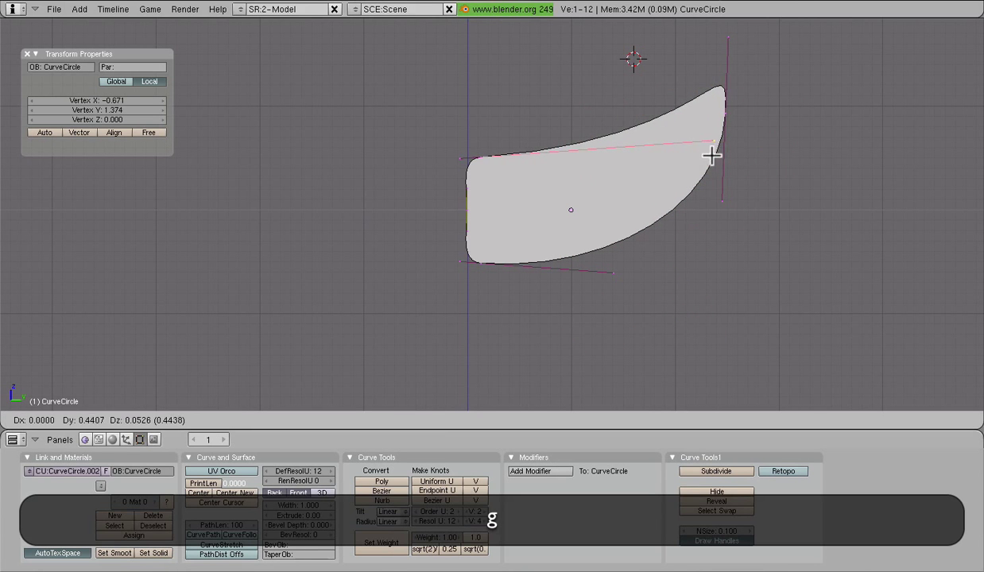
left_click(713, 146)
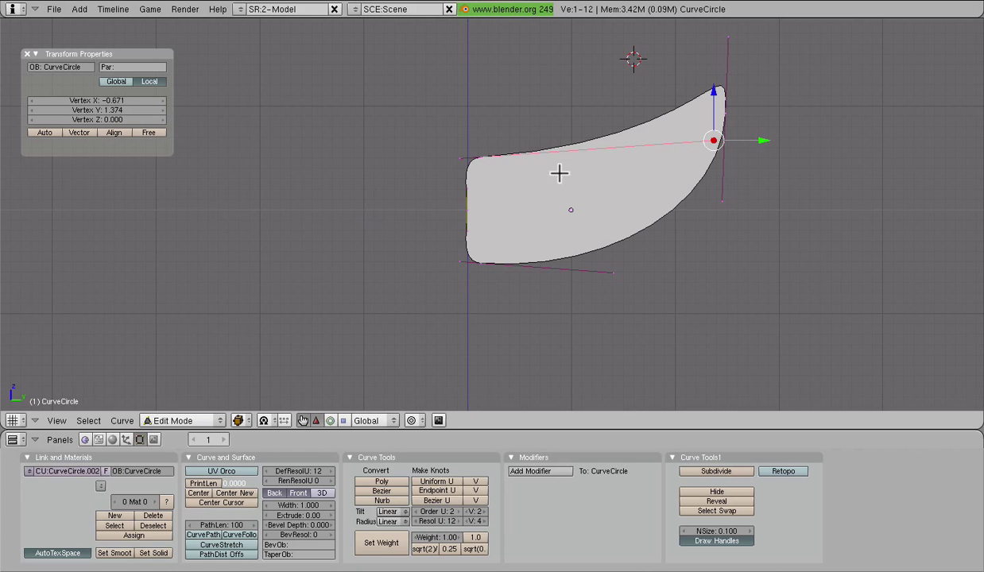
right_click(738, 120)
key("g")
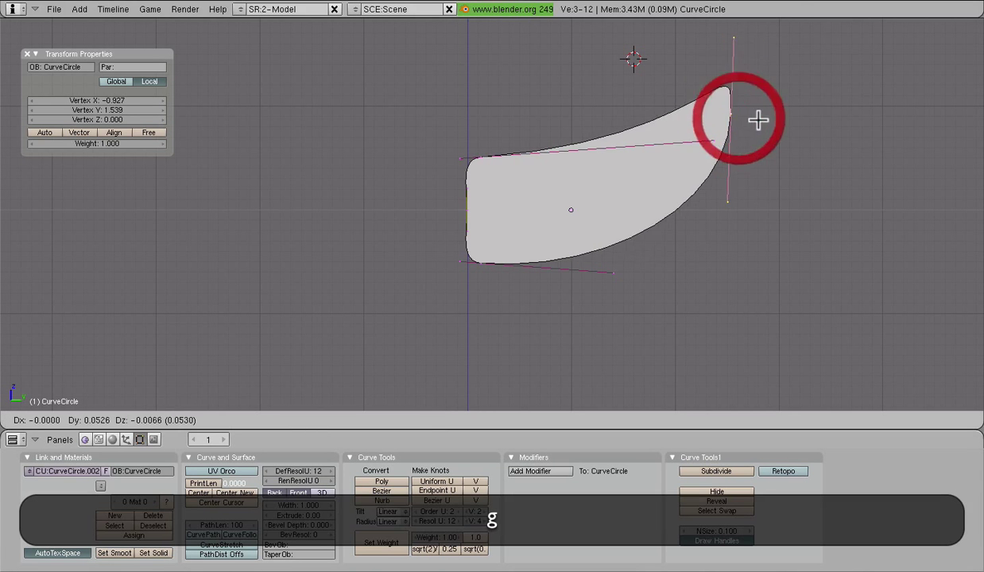
left_click(763, 110)
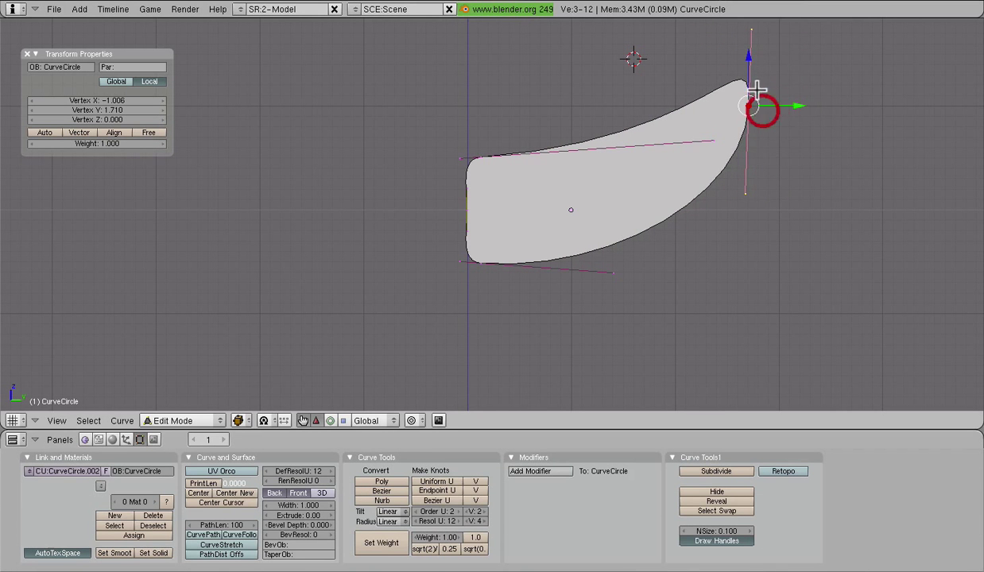
right_click(713, 140)
key("g")
left_click(761, 131)
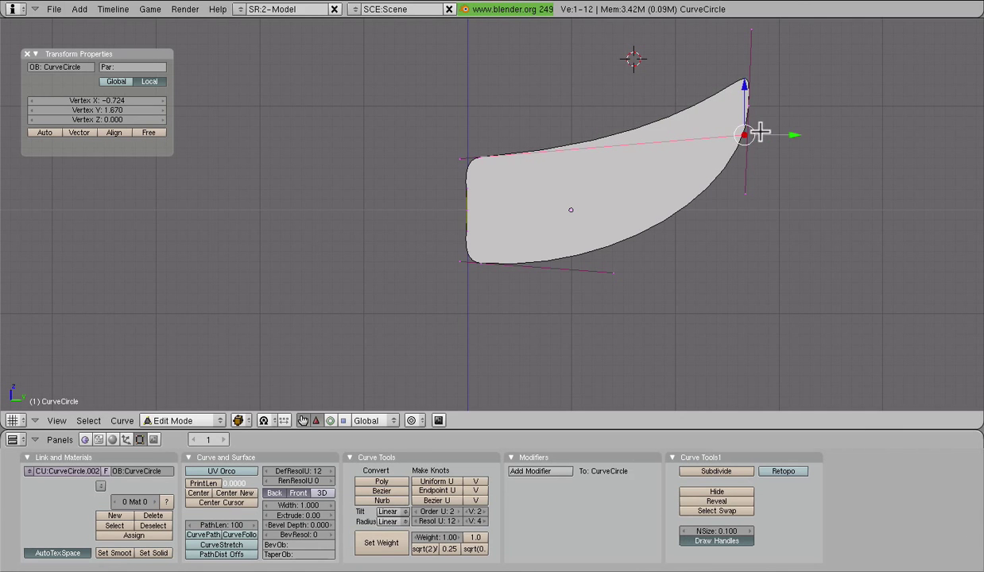
- Scale the three left points on Z into a straight edge and return to Object Mode
scroll(541, 303, "down", 2)
scroll(568, 319, "up", 1)
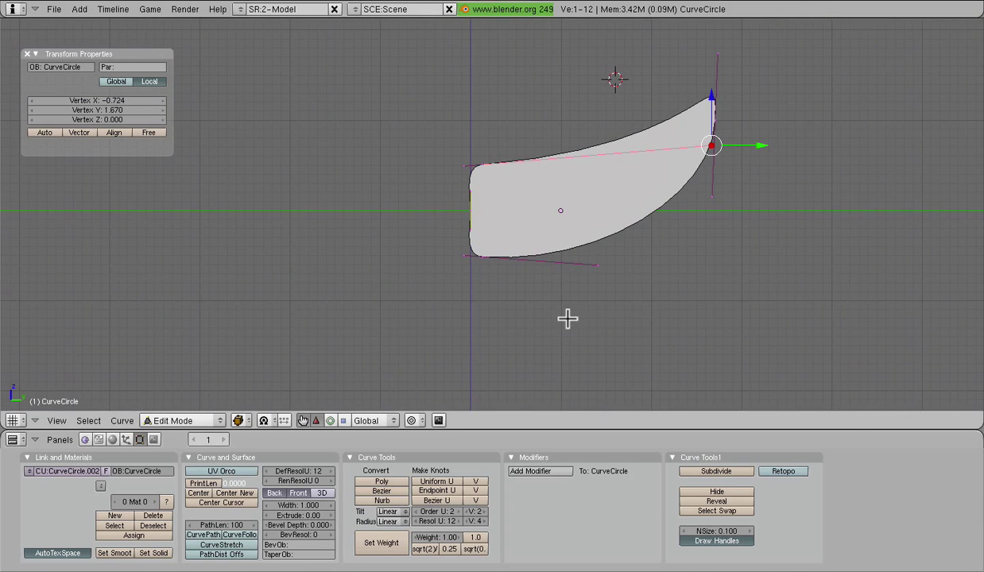
right_click(479, 263)
right_click(473, 163, "shift")
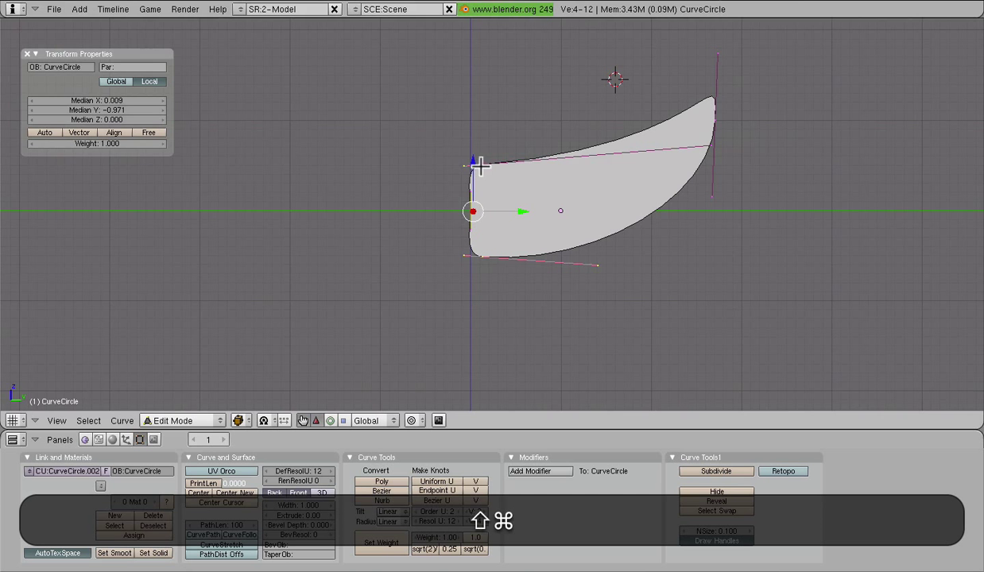
key("shift+super+z")
key("shift+super+z")
right_click(487, 217, "shift")
key("s")
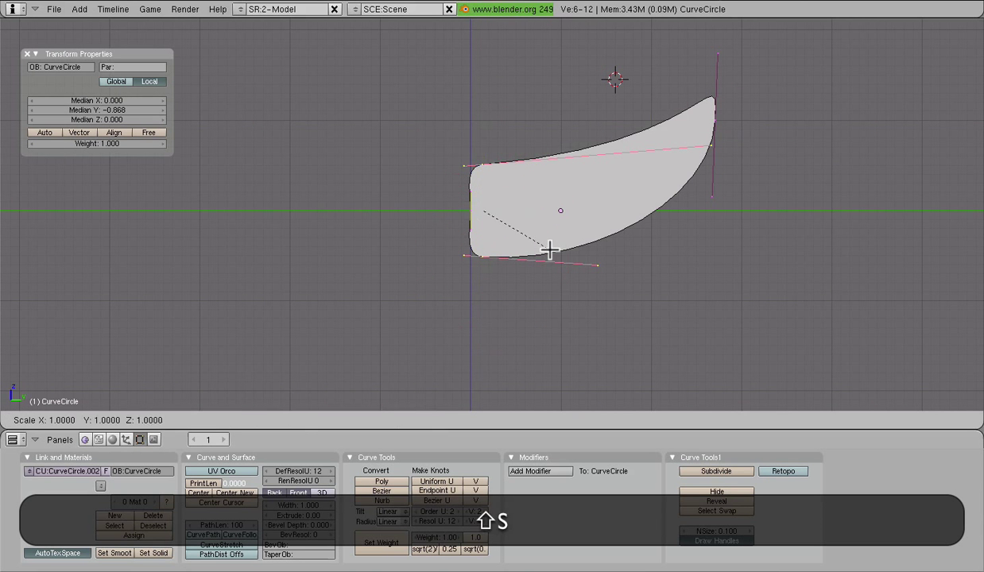
key("z")
left_click(521, 221)
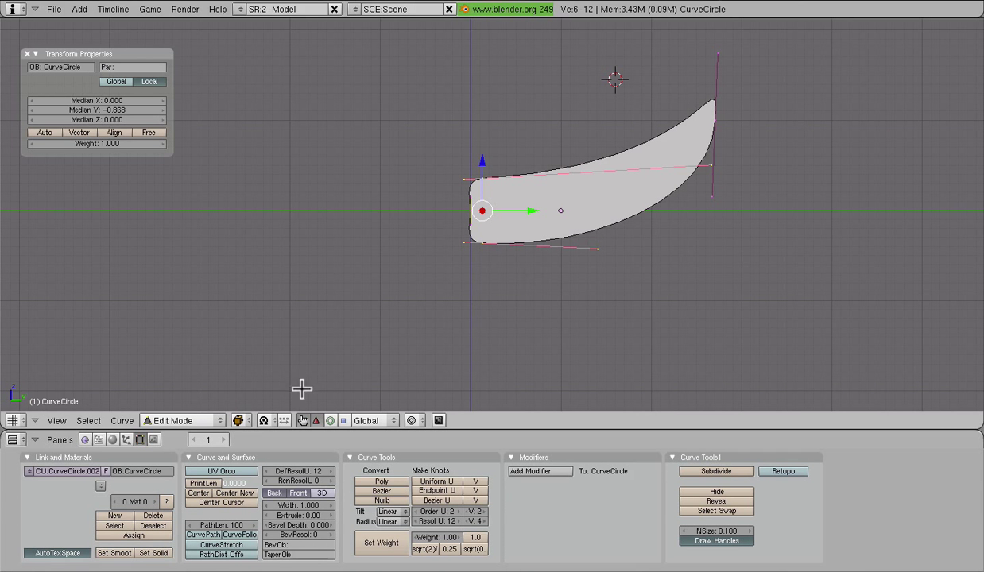
key("Tab")
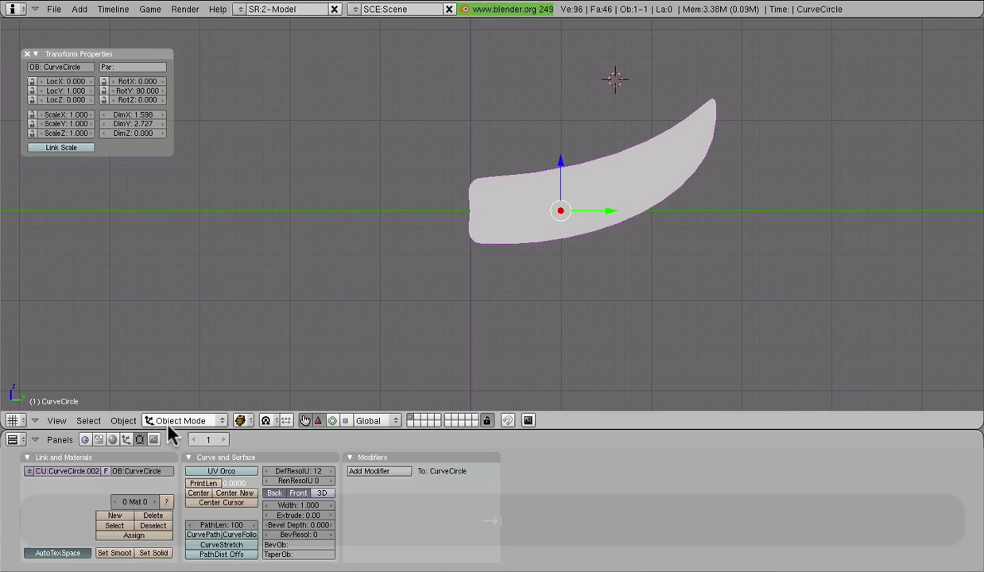
- Convert the blade curve to a mesh through Object > Convert Object Type
left_click(123, 420)
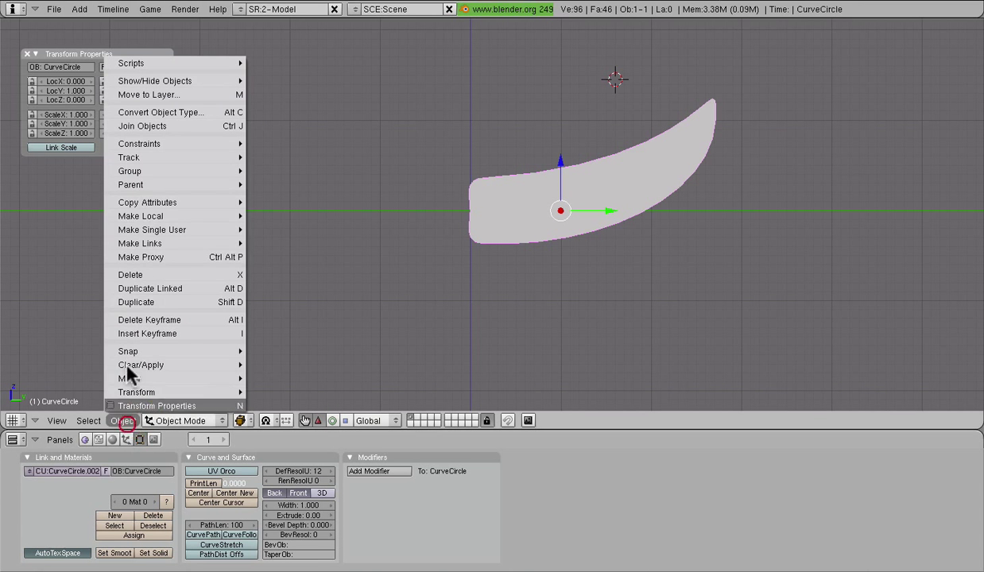
left_click(136, 109)
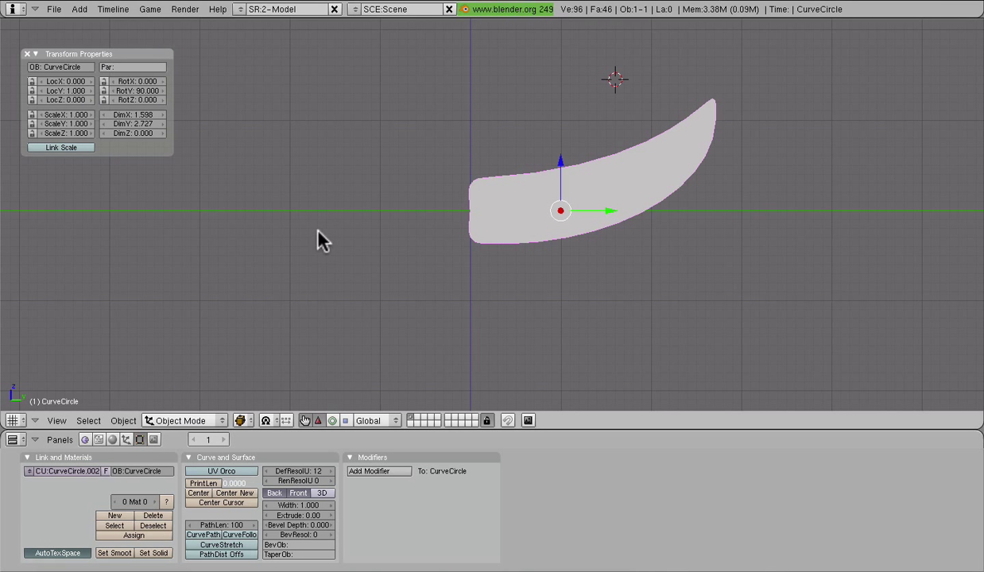
left_click(170, 420)
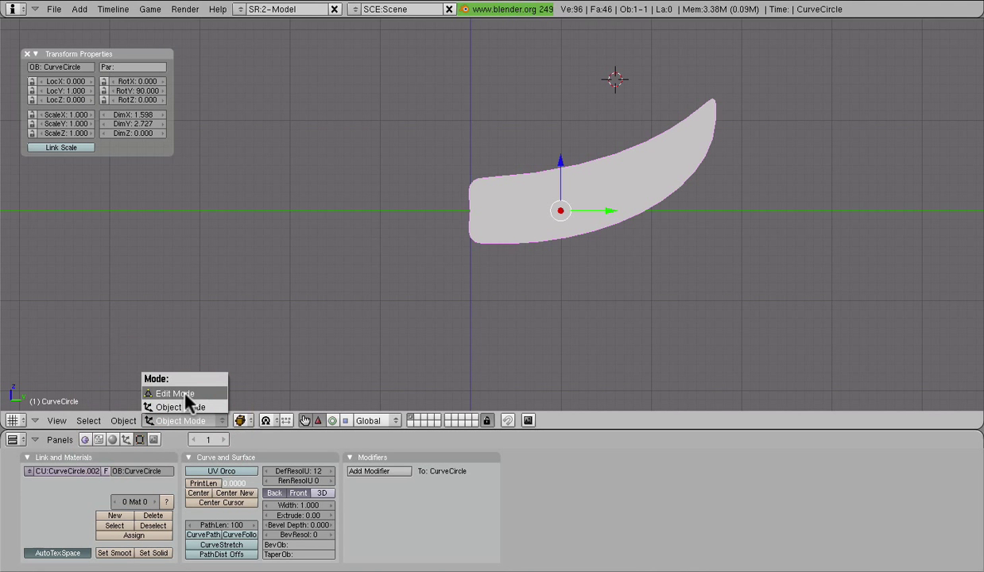
left_click(189, 405)
left_click(126, 421)
left_click(132, 111)
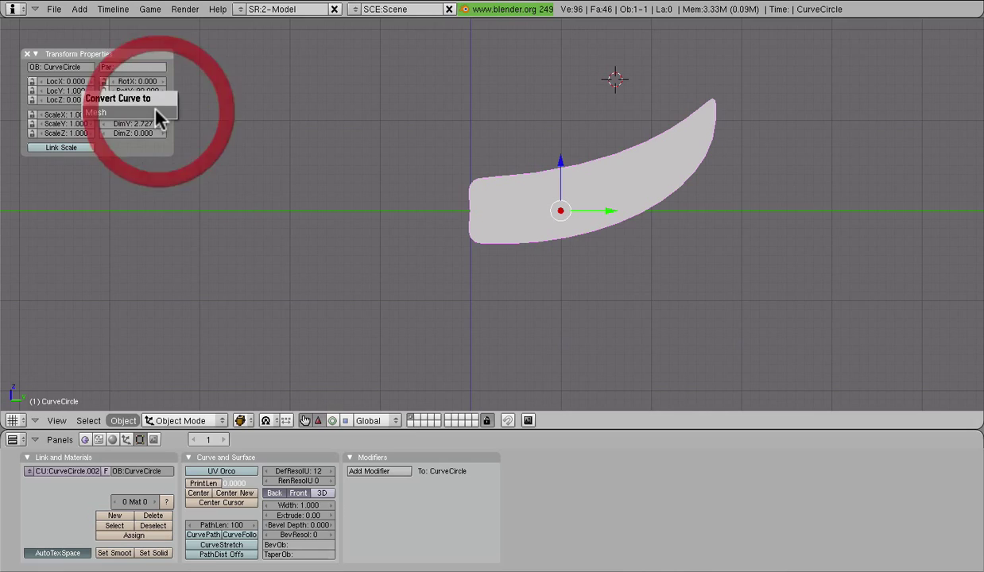
left_click(156, 112)
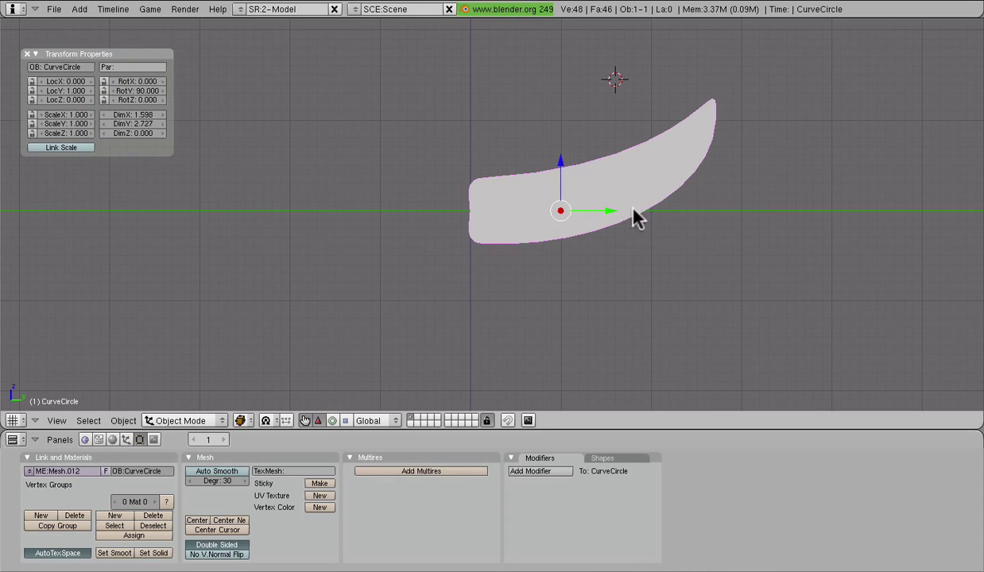
- Inspect the new mesh's triangles in Edit Mode, orbiting to see the whole strip
scroll(662, 242, "up", 3)
key("Tab")
middle_click_drag(662, 242, 556, 270)
scroll(454, 184, "up", 3)
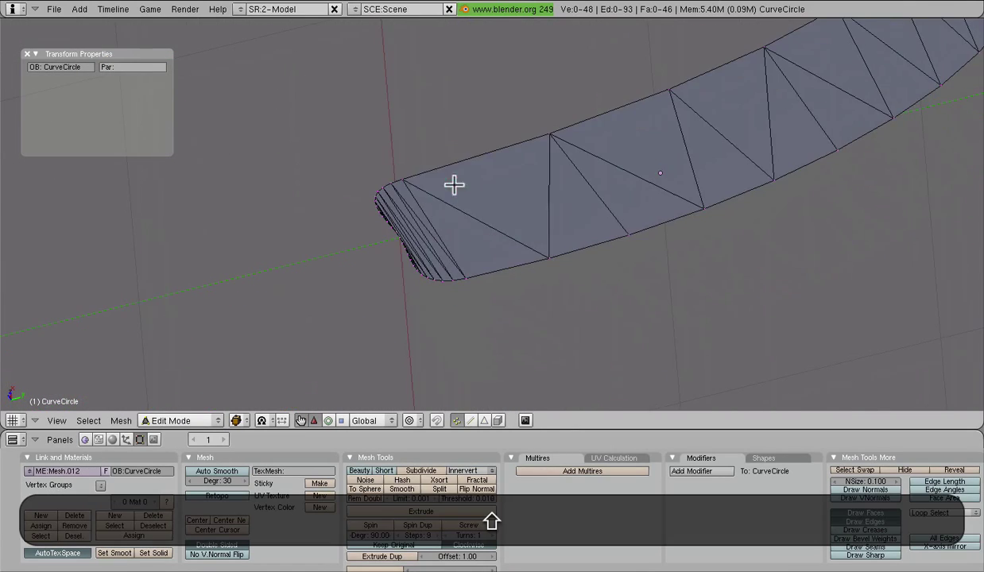
scroll(509, 211, "down", 4)
middle_click_drag(709, 208, 630, 248)
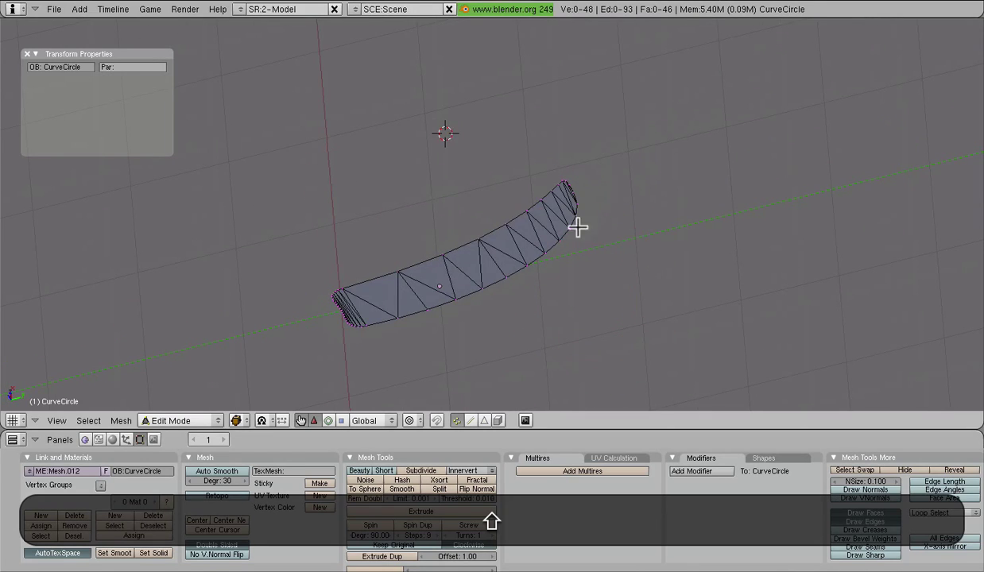
middle_click_drag(577, 228, 577, 311)
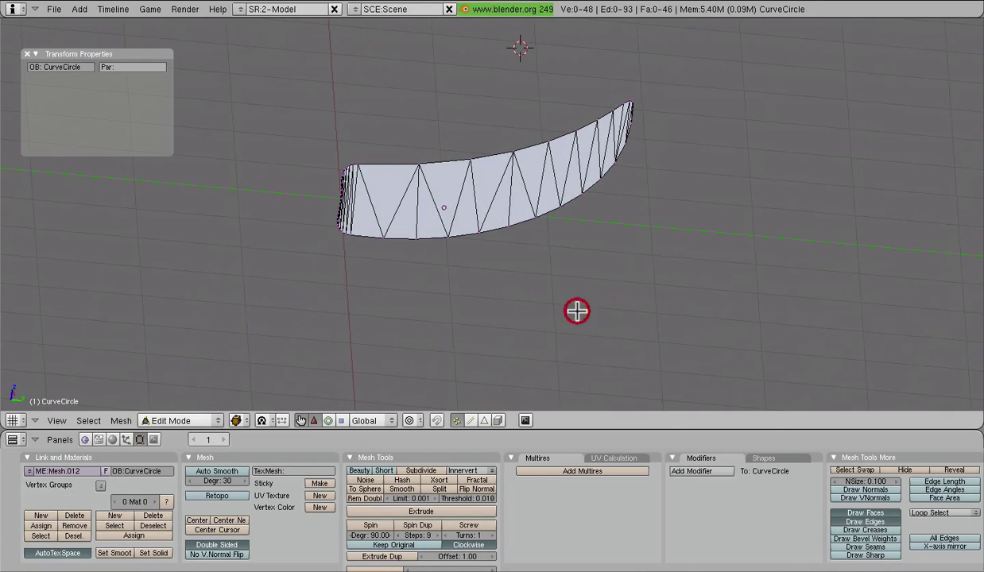
- Snap the 3D cursor onto the vertex at the blade's blunt root end
key("Tab")
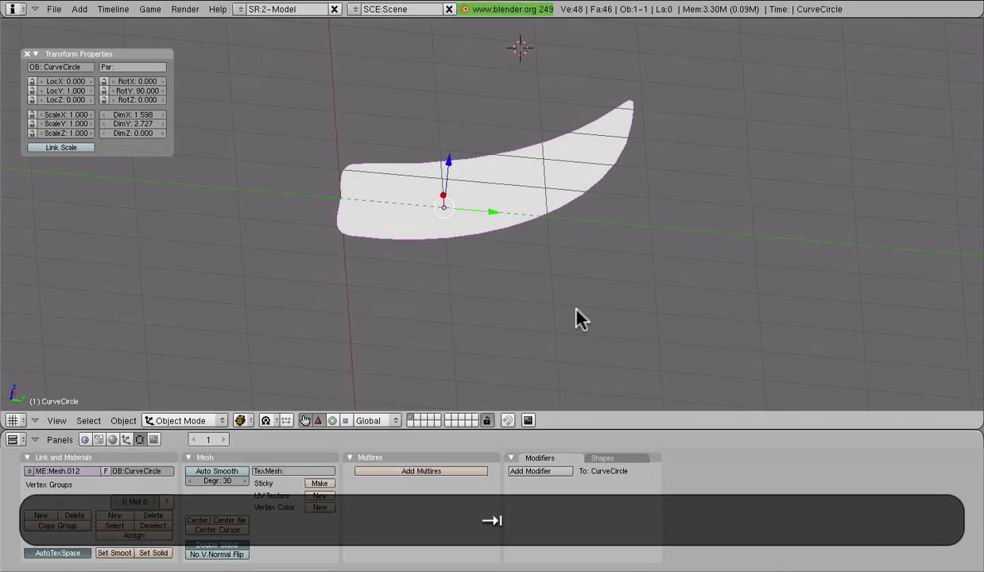
key("KP_1")
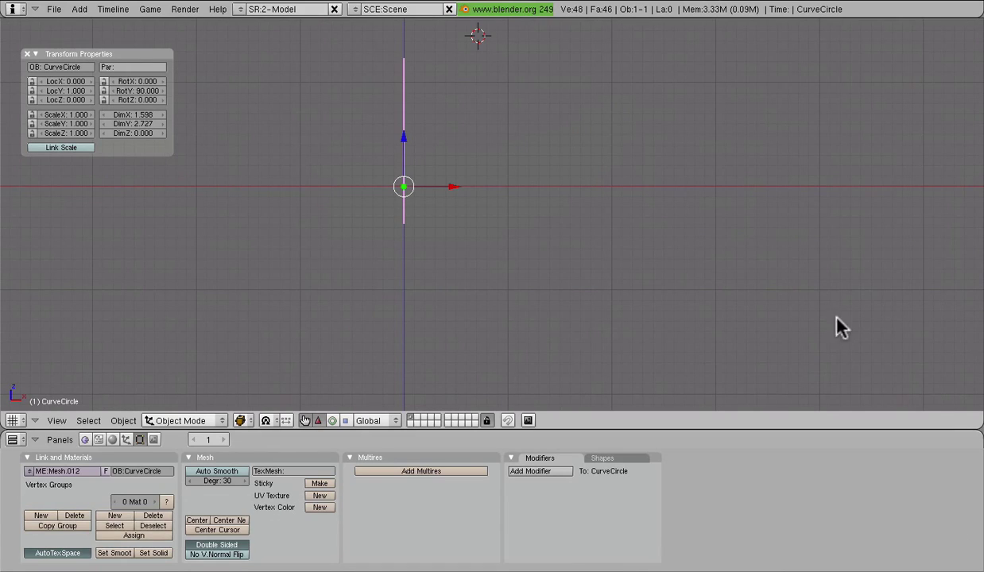
middle_click_drag(254, 277, 533, 242)
scroll(652, 288, "up", 2)
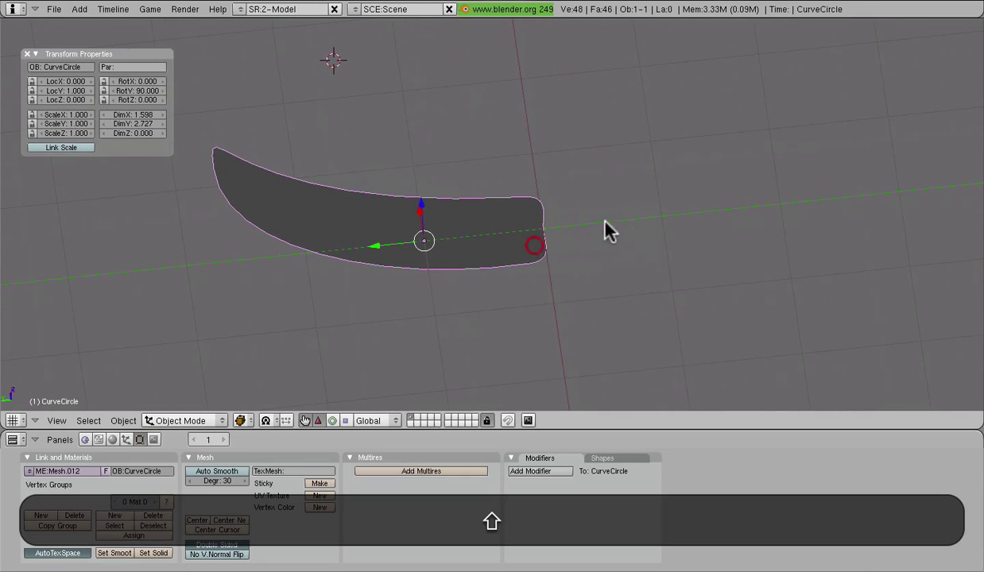
key("Tab")
scroll(589, 259, "up", 2)
left_click(547, 244)
scroll(468, 173, "up", 2)
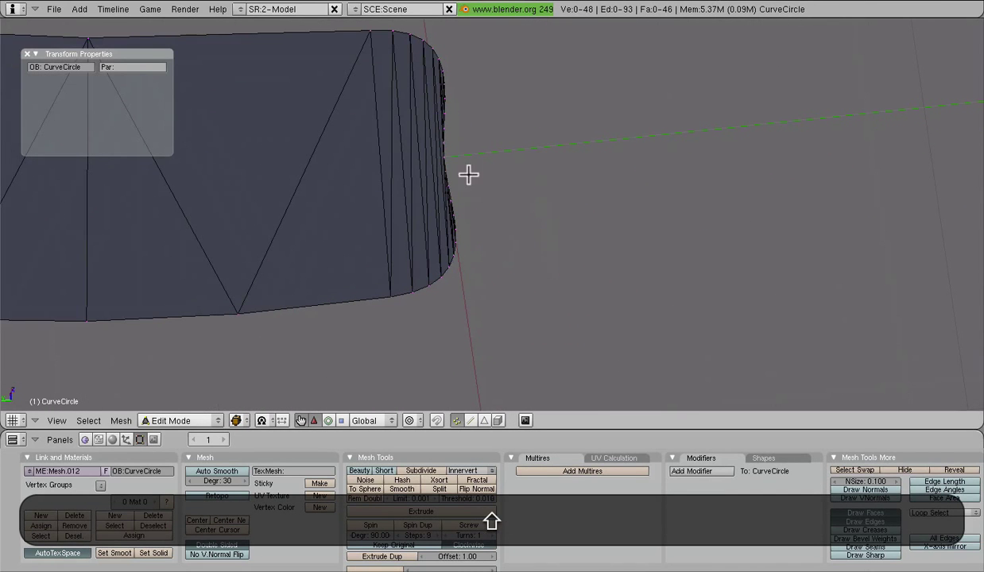
key("shift+s")
left_click(547, 185)
- Move the blade's origin to the 3D cursor with Center Cursor and check its position
key("Tab")
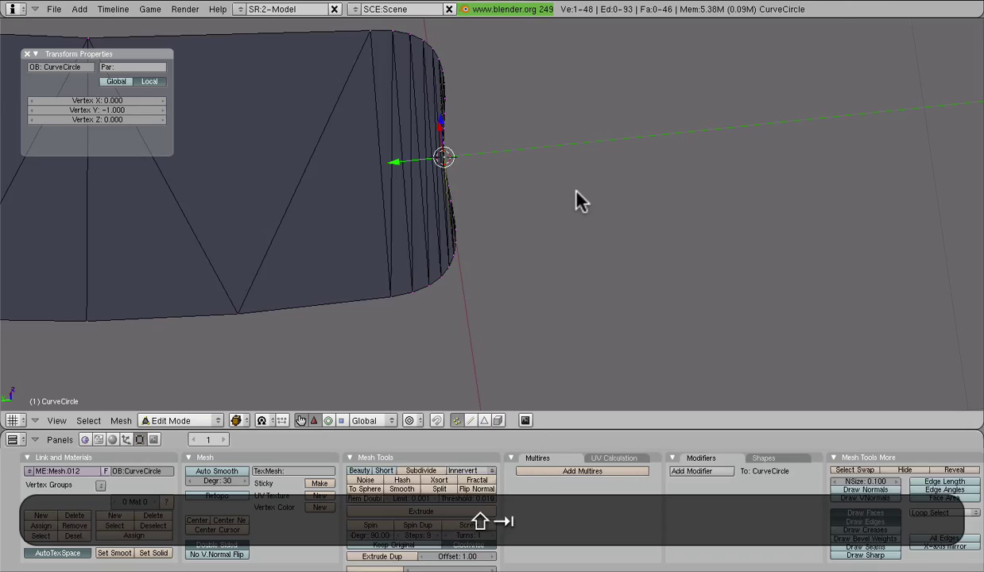
left_click(234, 529)
scroll(605, 287, "down", 3)
middle_click_drag(605, 287, 461, 203)
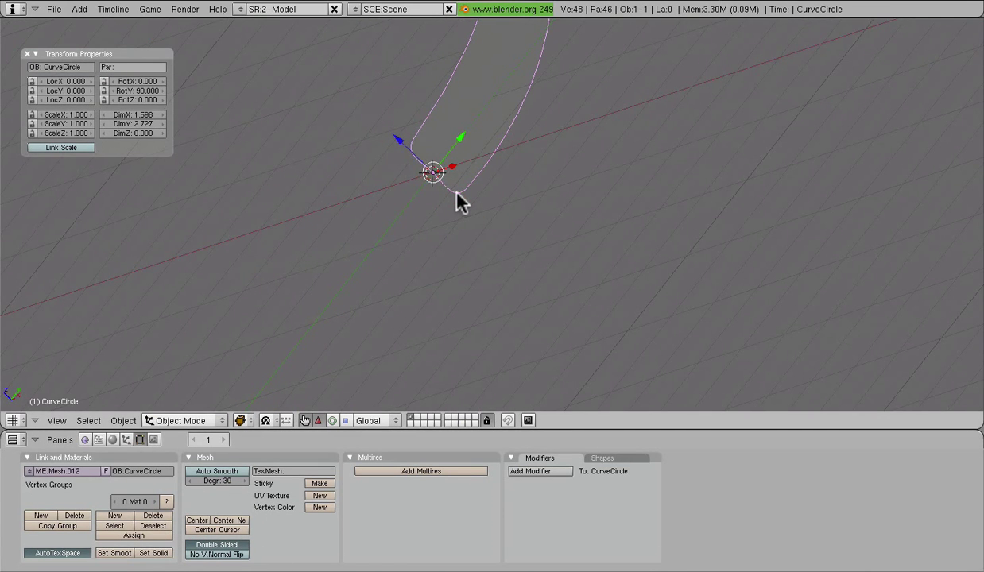
- In top view, make two in-place copies of the blade, each rotated another 60°
key("KP_3")
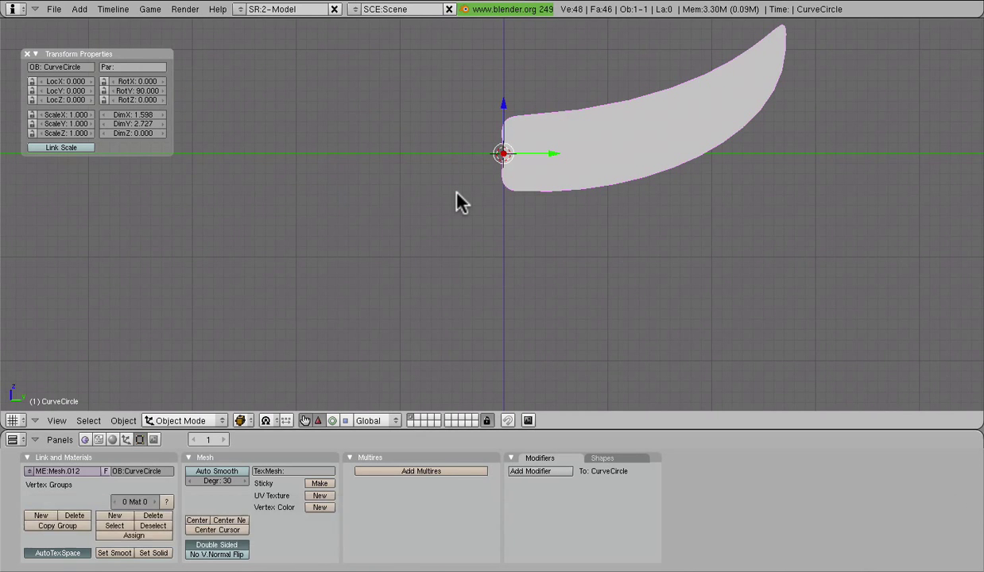
key("KP_7")
scroll(461, 199, "down", 4)
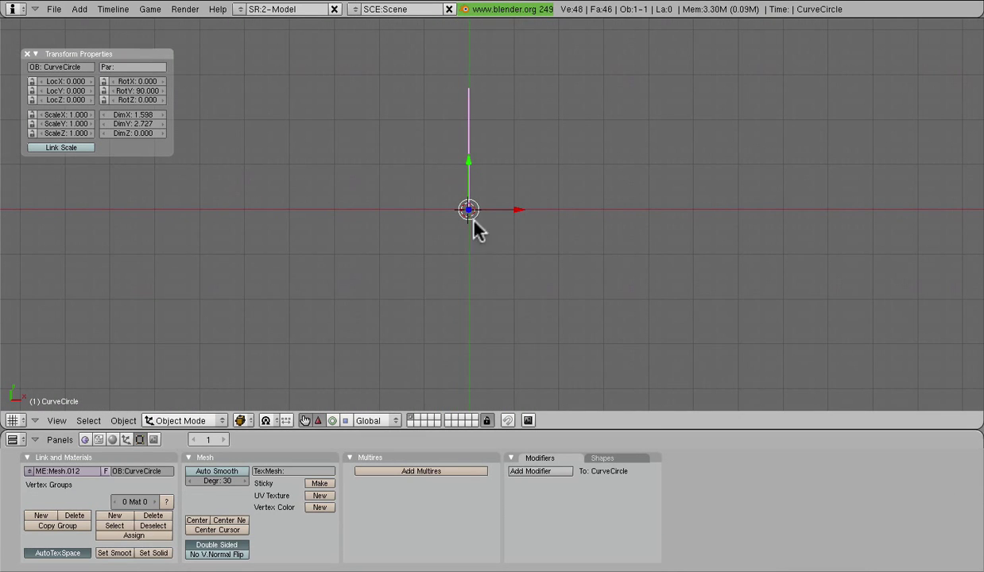
middle_click_drag(458, 163, 501, 194)
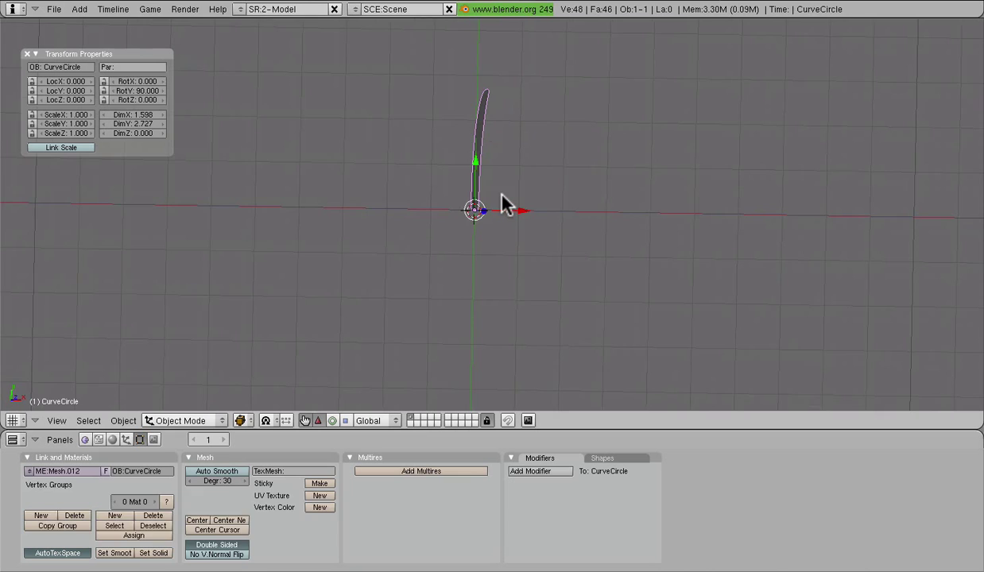
key("KP_7")
key("shift+d")
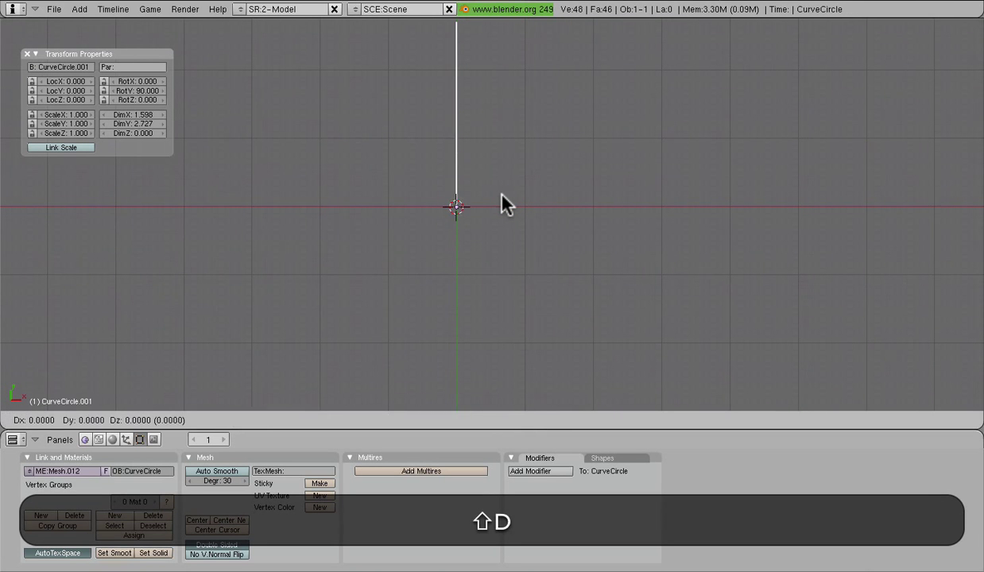
right_click(502, 197)
key("r")
key("6")
key("0")
key("Return")
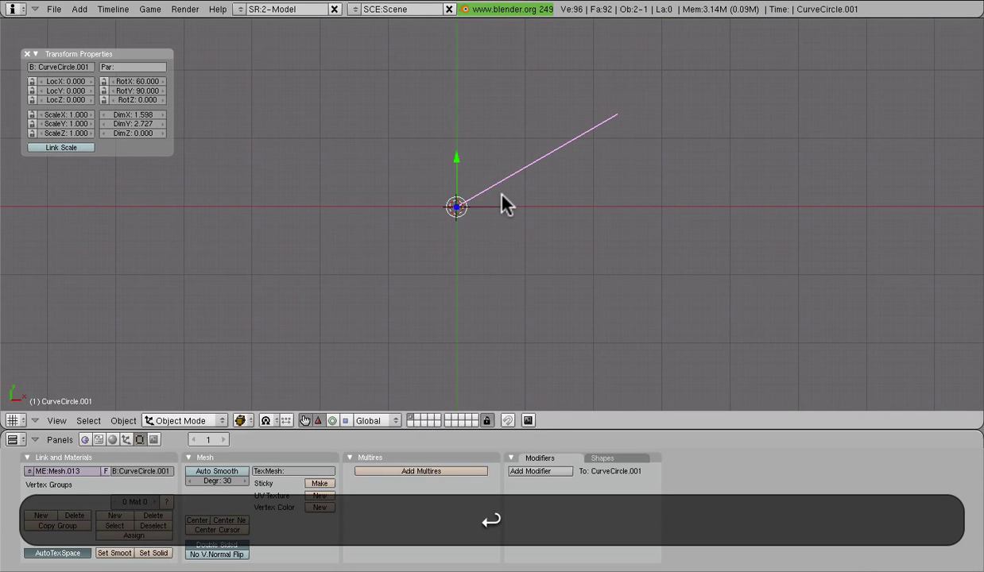
key("shift+d")
right_click(502, 194)
key("r")
key("6")
key("0")
key("Return")
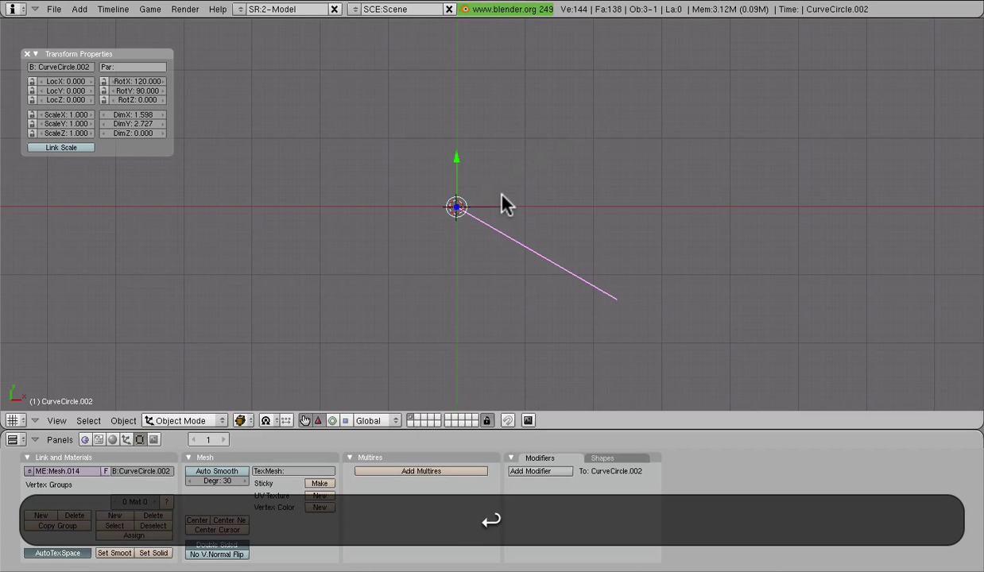
- Add three more copies, each rotated a further 60°, completing the six-blade fan
key("shift+d")
right_click(501, 196)
key("r")
key("6")
key("0")
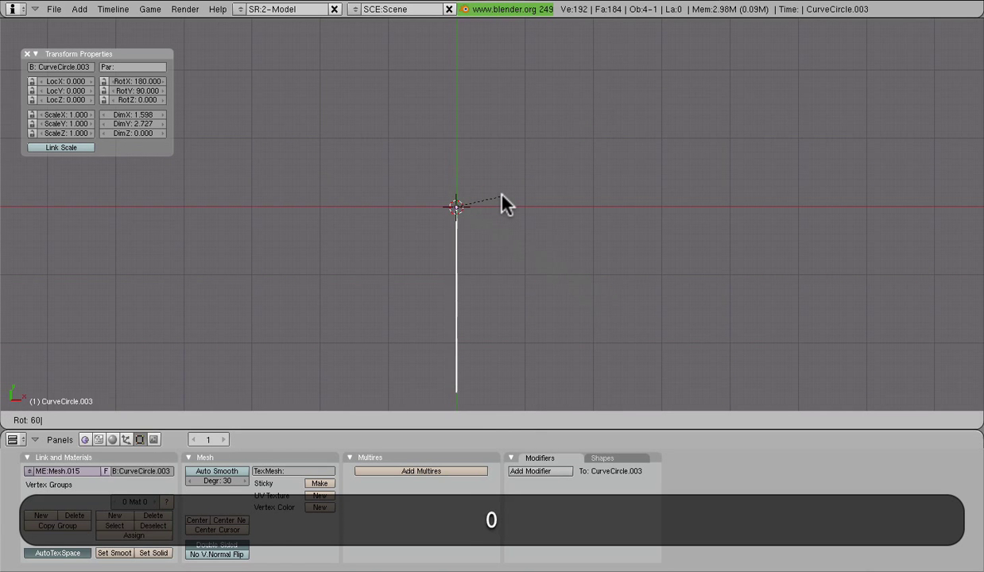
key("Return")
key("shift+d")
right_click(502, 195)
key("r")
key("6")
key("0")
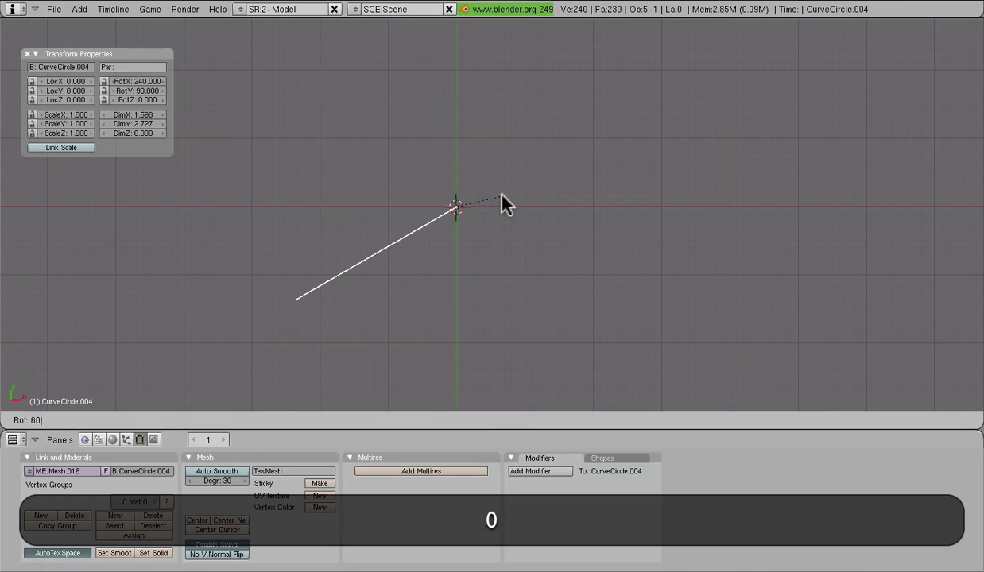
key("Return")
key("shift+d")
right_click(501, 196)
key("r")
key("6")
key("0")
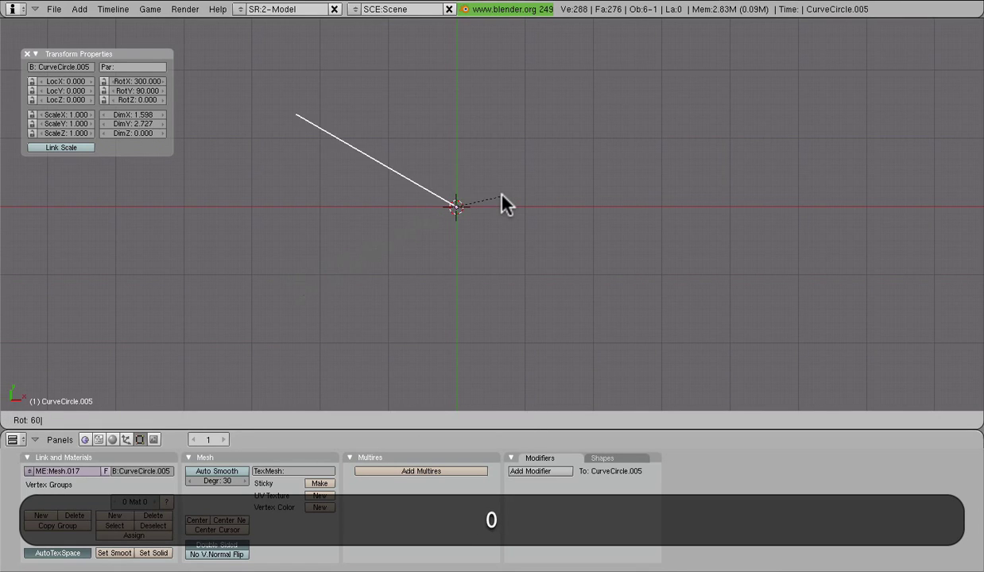
key("Return")
middle_click_drag(501, 202, 468, 128)
- Select all six blades and join them into one object with Ctrl+J
key("a")
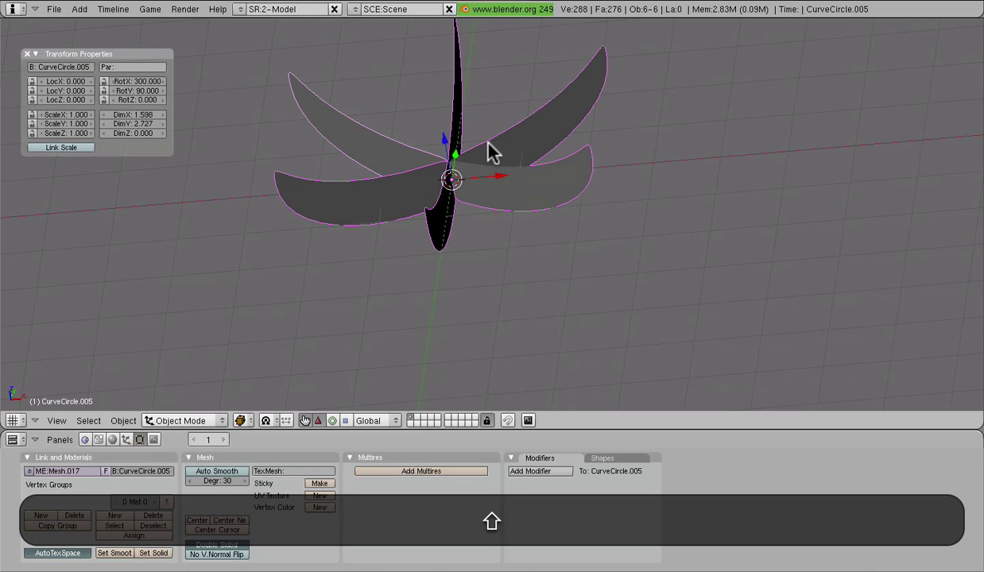
key("ctrl+j")
key("Return")
- Enter Edit Mode on the joined blades and switch the viewport draw type to Solid
key("Tab")
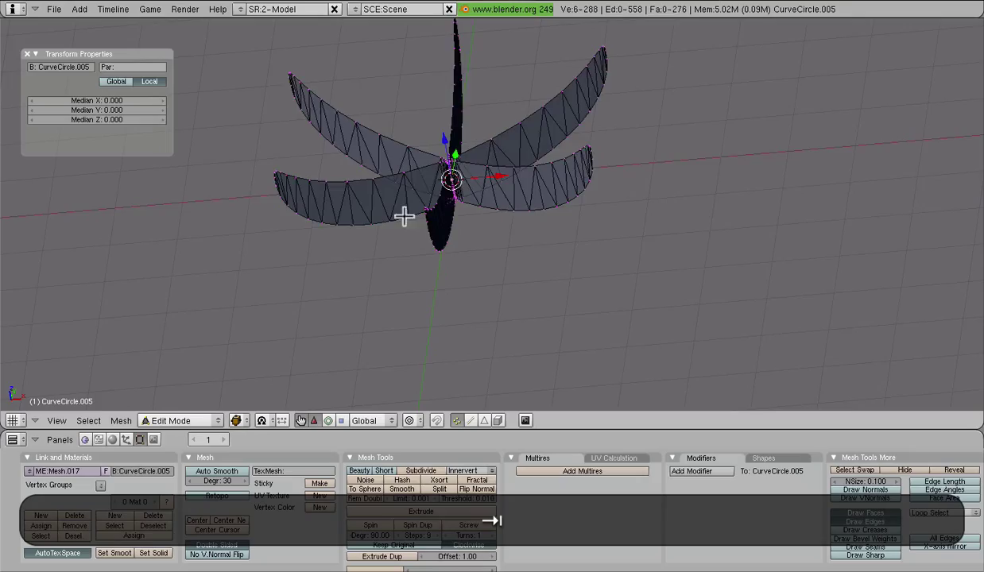
middle_click_drag(402, 214, 630, 259)
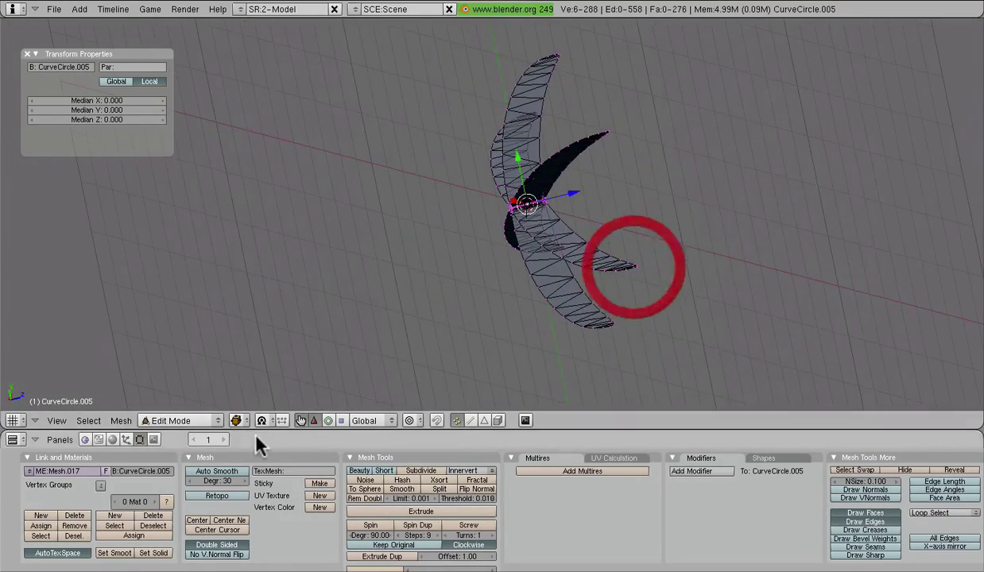
left_click(236, 421)
left_click(238, 382)
mouse_move(318, 319)
middle_mouse_down()
mouse_move(470, 218)
mouse_move(448, 92)
mouse_move(465, 81)
mouse_move(608, 88)
mouse_move(738, 157)
mouse_move(587, 220)
mouse_move(503, 166)
mouse_move(486, 192)
mouse_move(560, 260)
mouse_move(581, 265)
mouse_move(563, 245)
middle_mouse_up()
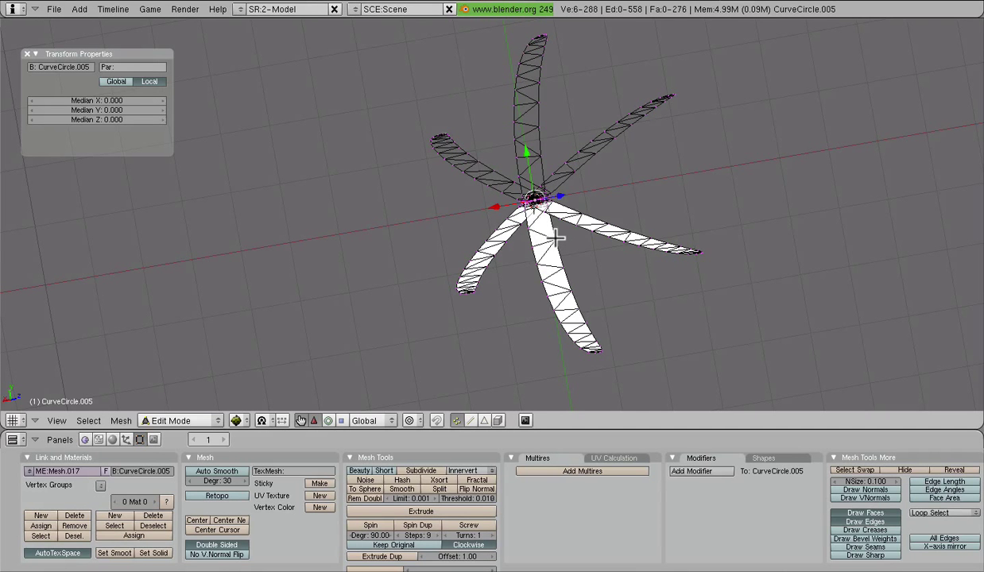
- Select the whole blade mesh and turn the lower pane into a Scripts window
key("a")
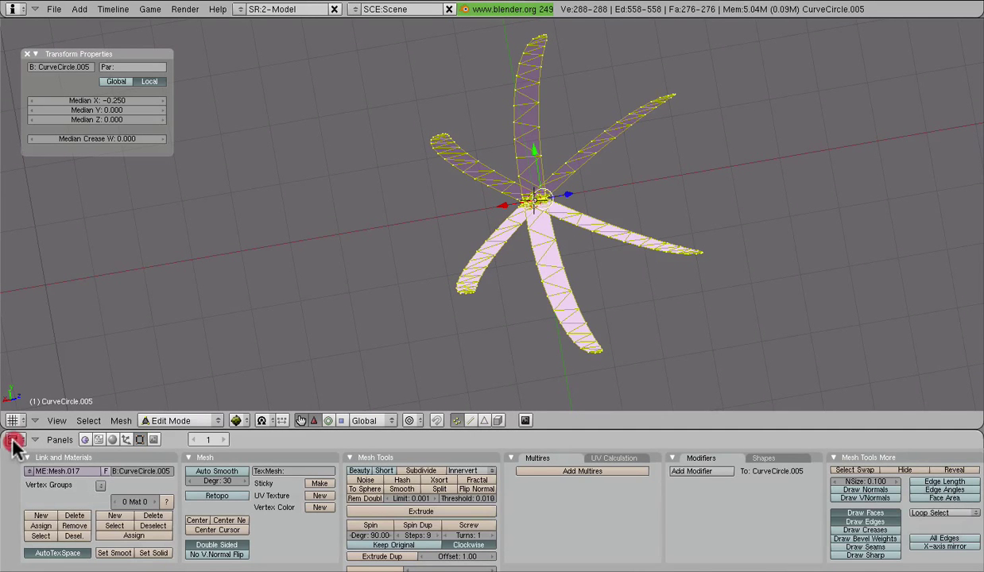
left_click(13, 440)
left_click(41, 202)
- Run the Mesh > YS Face mode script and switch on its Double sided option
left_click(62, 441)
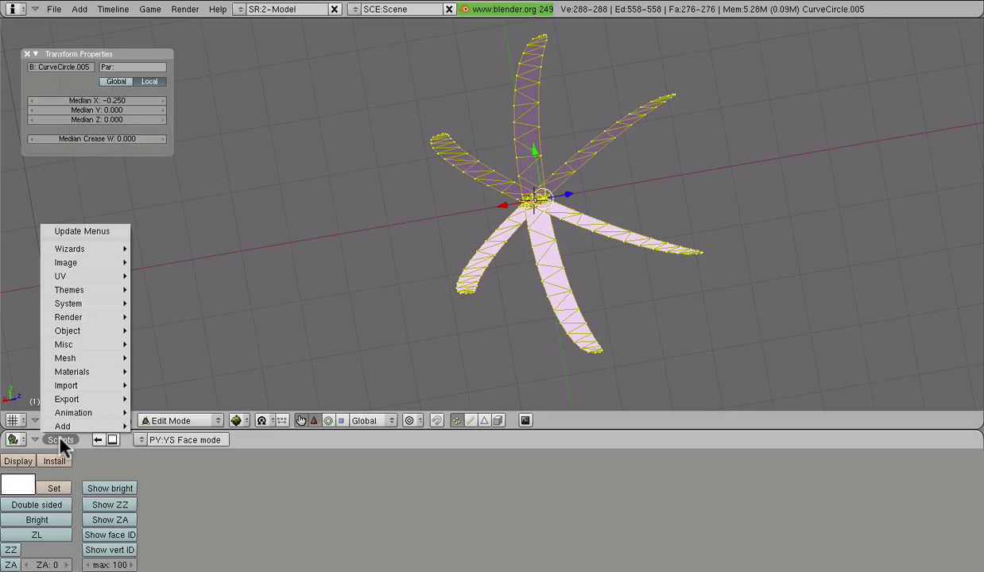
mouse_move(80, 357)
left_click(173, 358)
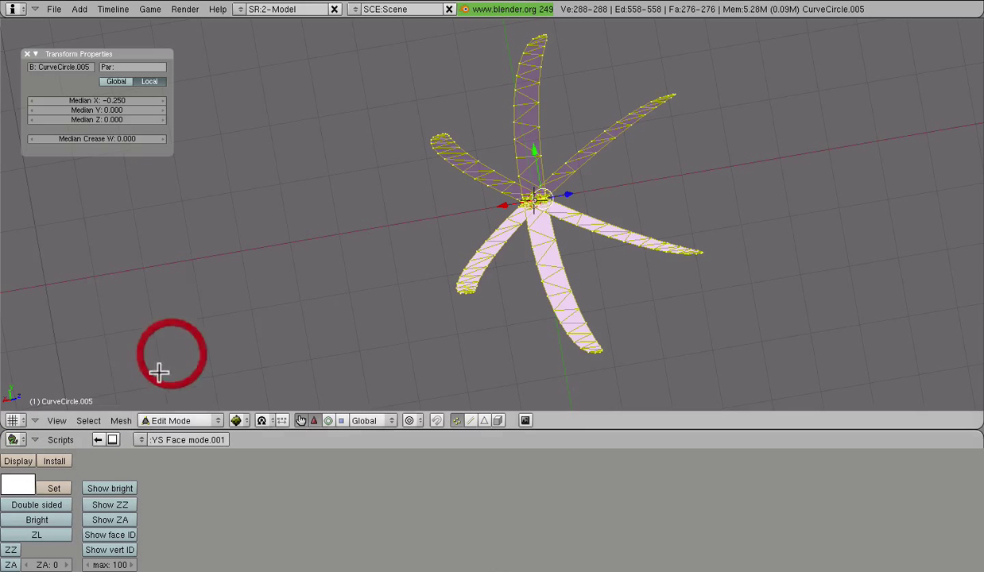
left_click(36, 507)
middle_click_drag(482, 364, 492, 211)
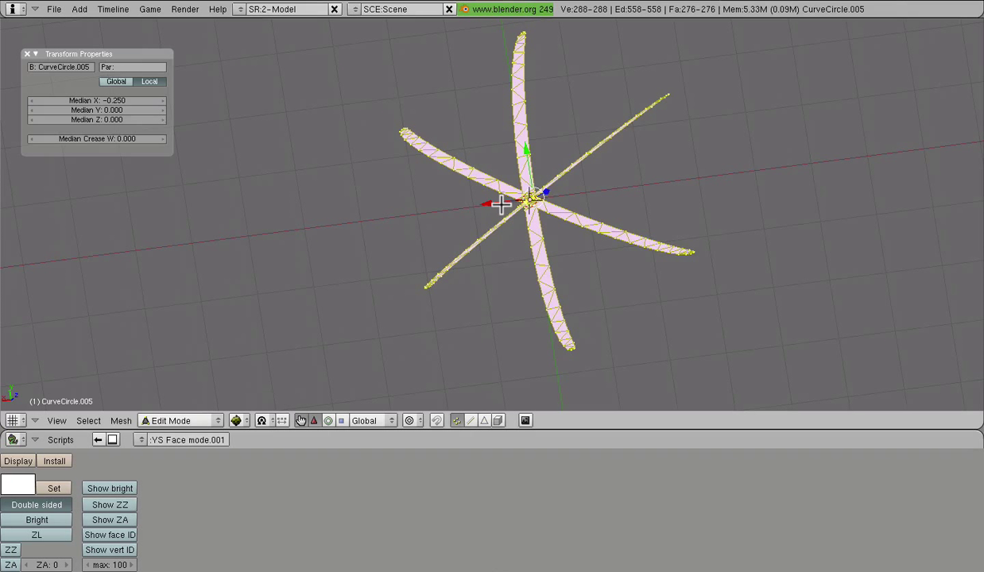
- Undo the double-sided change, then duplicate the mesh in place and flip its normals
key("super+z")
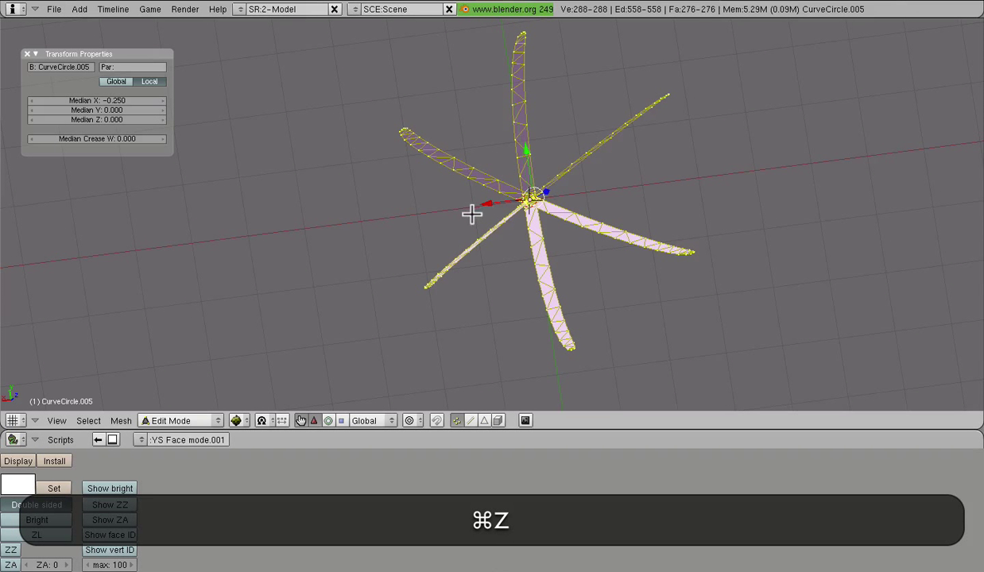
key("shift+d")
key("shift+space")
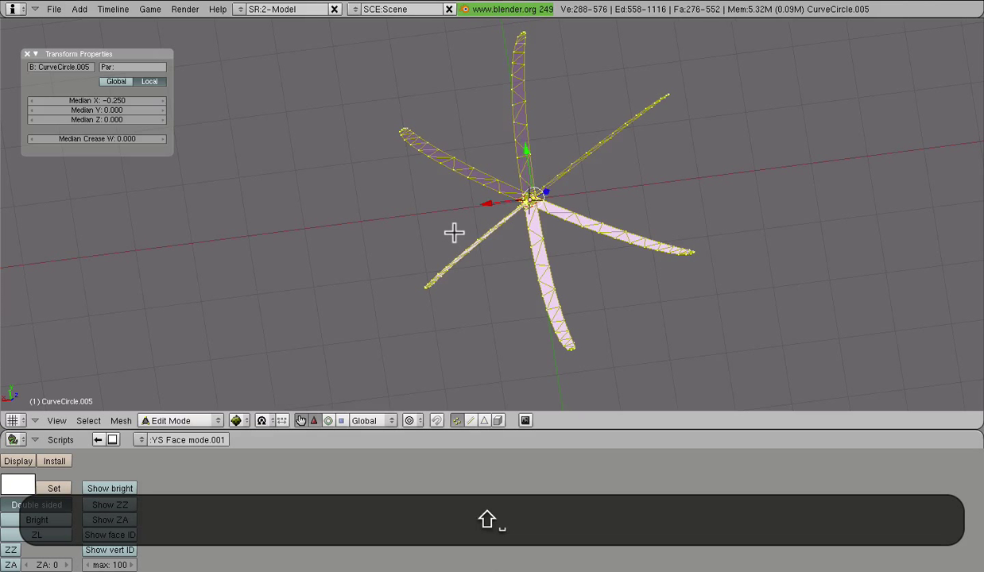
key("w")
left_click(454, 232)
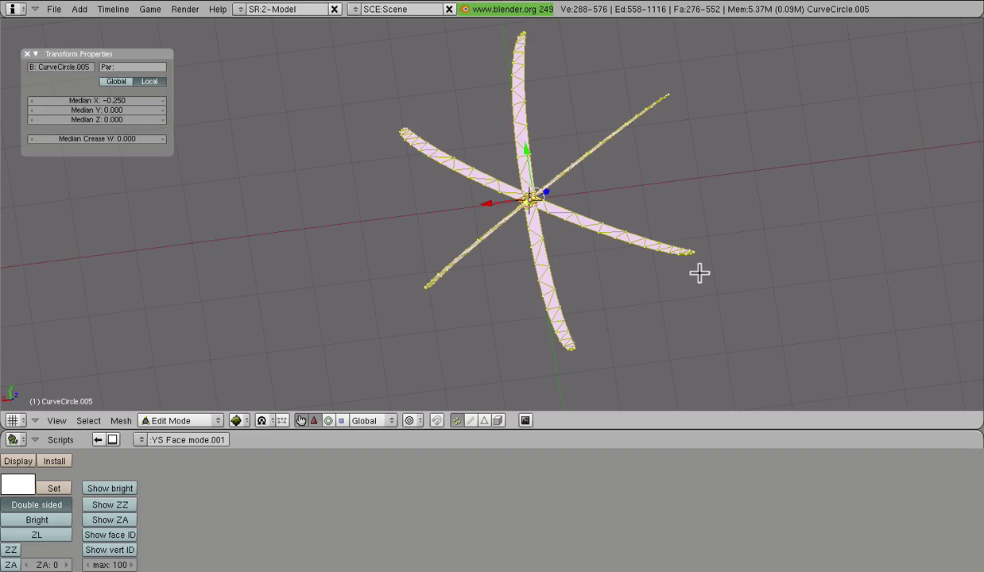
- Undo the flip and duplicate, re-enable Double sided, restore editing panels, then exit Edit Mode
key("super+z")
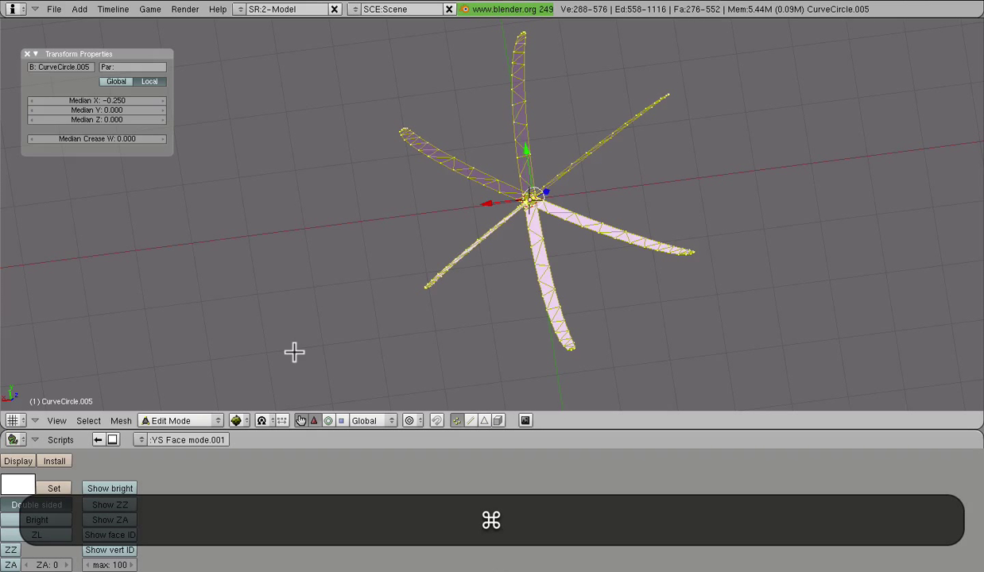
key("super+z")
key("super+z")
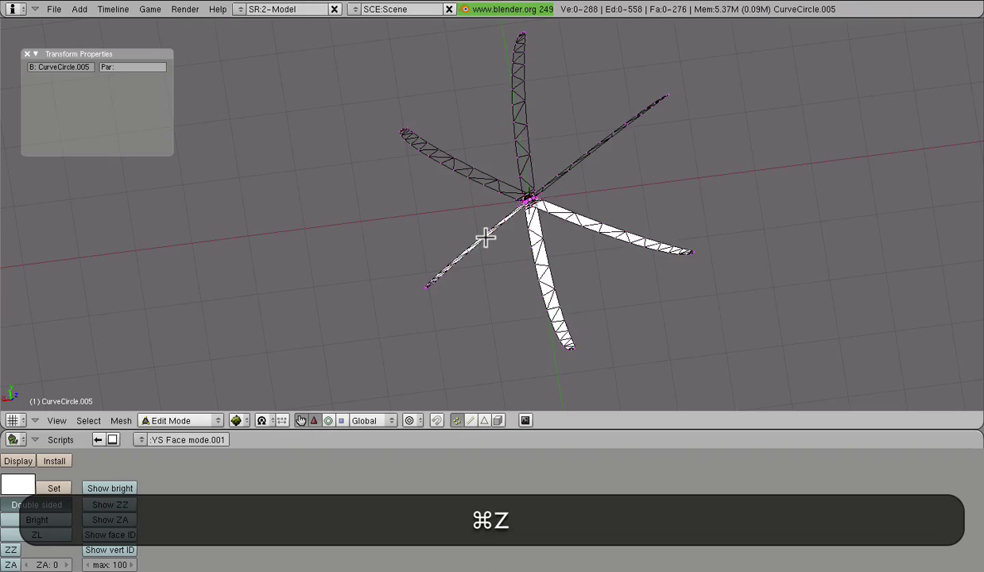
key("super+a")
left_click(49, 506)
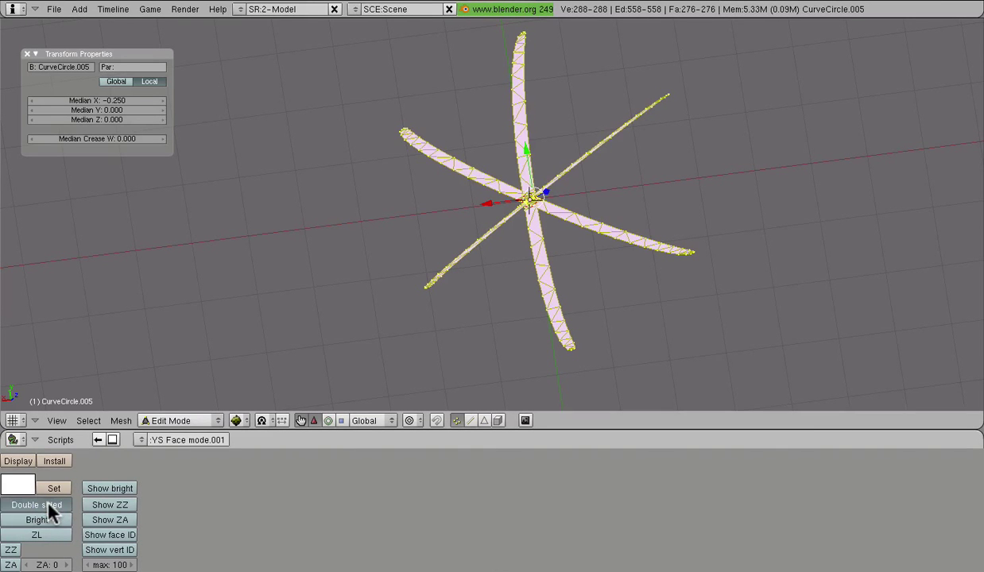
left_click(98, 440)
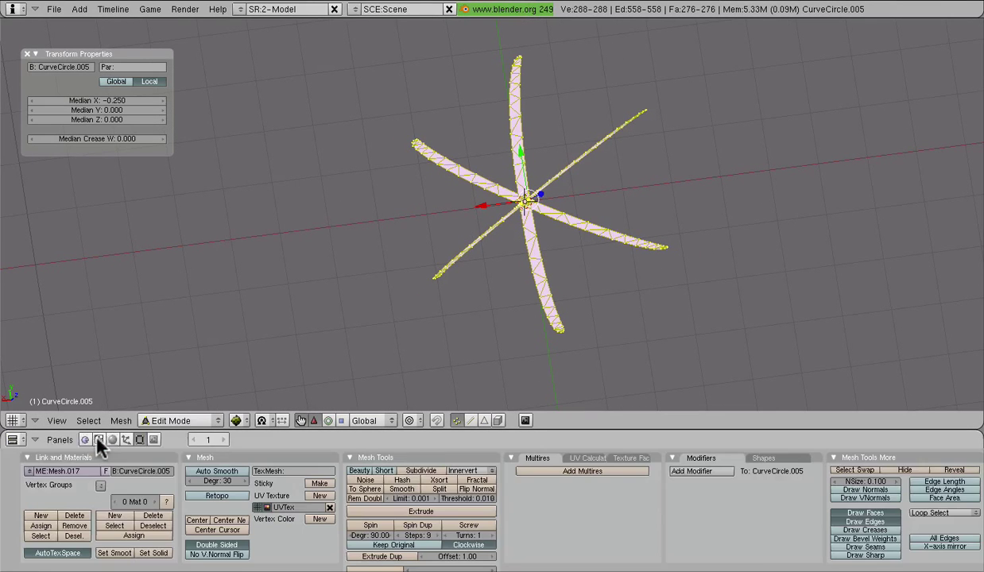
middle_click_drag(569, 241, 626, 272)
key("Tab")
- Add a 6-vertex cylinder mesh, radius 1.00 and depth 2.00, at the blades' centre
middle_click_drag(503, 248, 497, 269)
key("space")
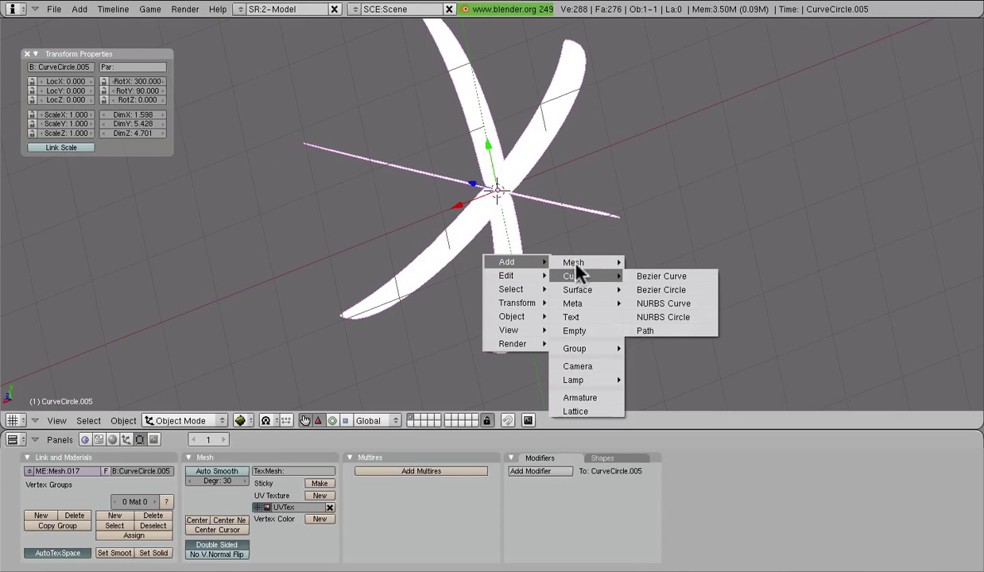
mouse_move(577, 262)
left_click(653, 331)
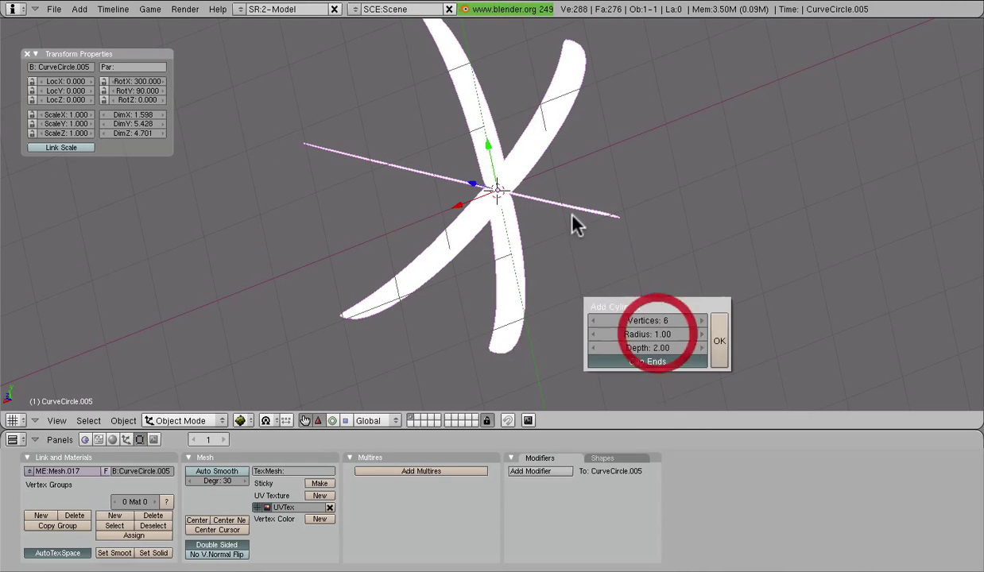
left_click(715, 334)
mouse_move(582, 219)
middle_mouse_down()
mouse_move(455, 180)
mouse_move(636, 233)
middle_mouse_up()
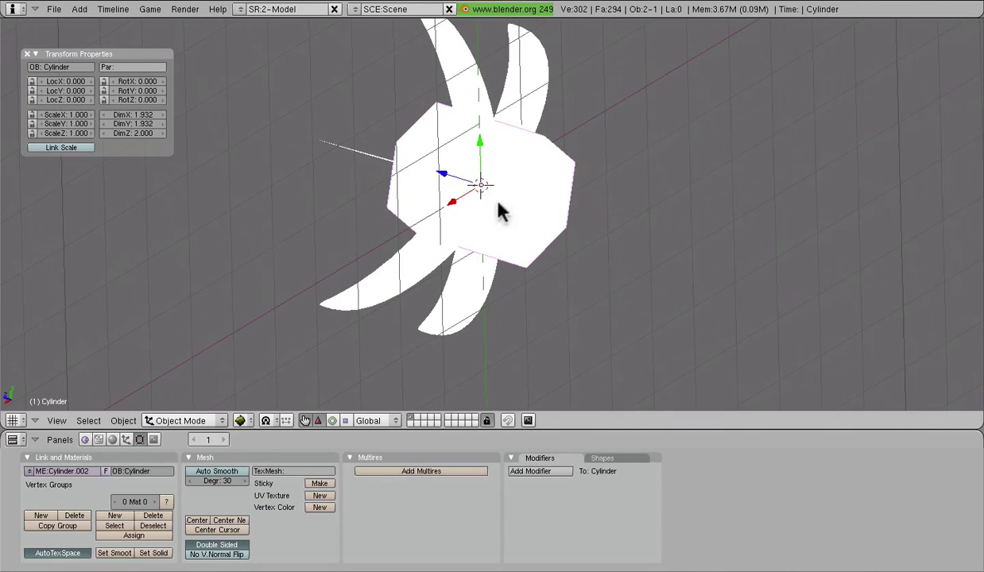
- Stretch the cylinder along Z, then shrink it uniformly to 0.303 X/Y and 0.826 Z
key("s")
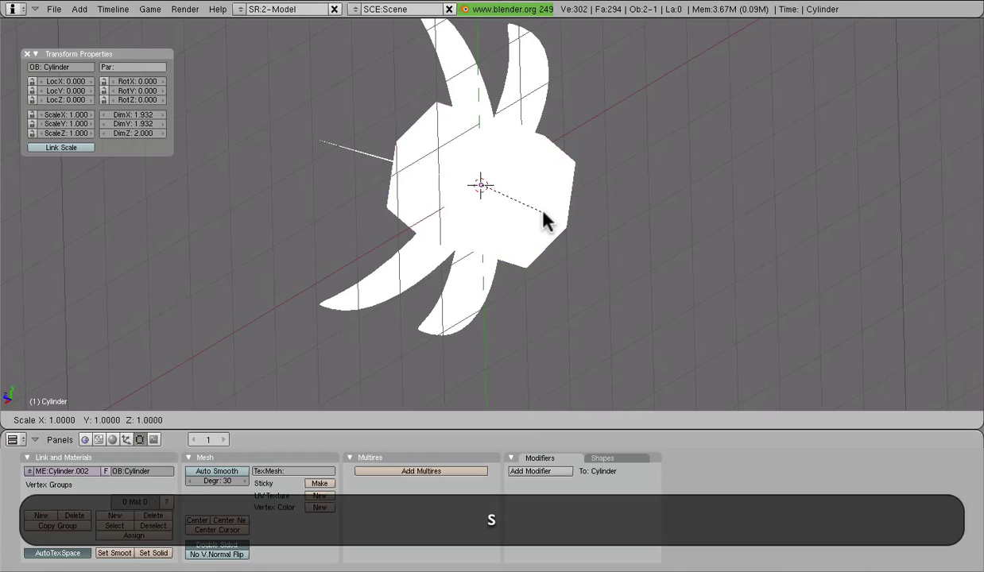
key("x")
key("Escape")
key("s")
key("z")
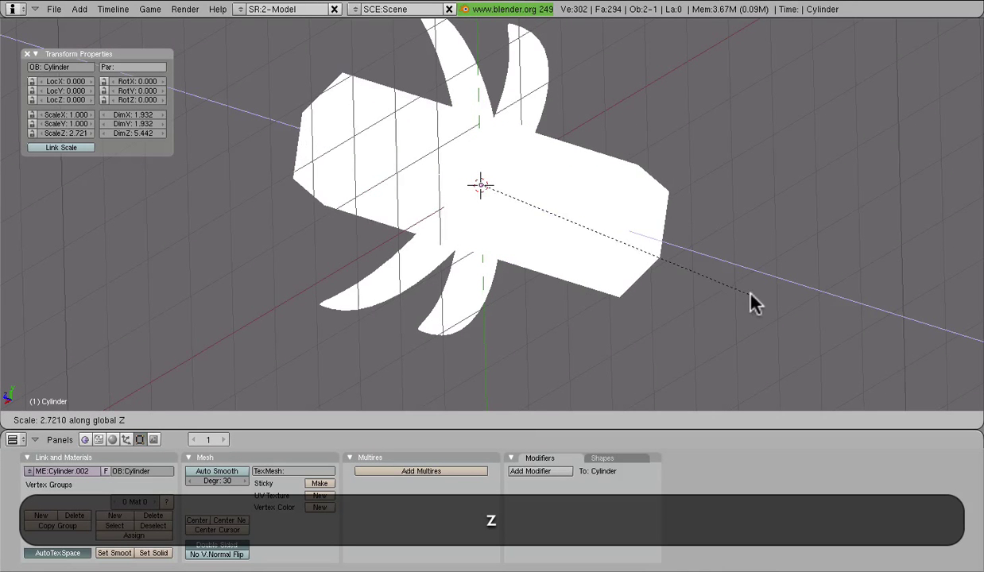
left_click(737, 294)
key("s")
left_click(550, 243)
middle_click_drag(555, 251, 436, 209)
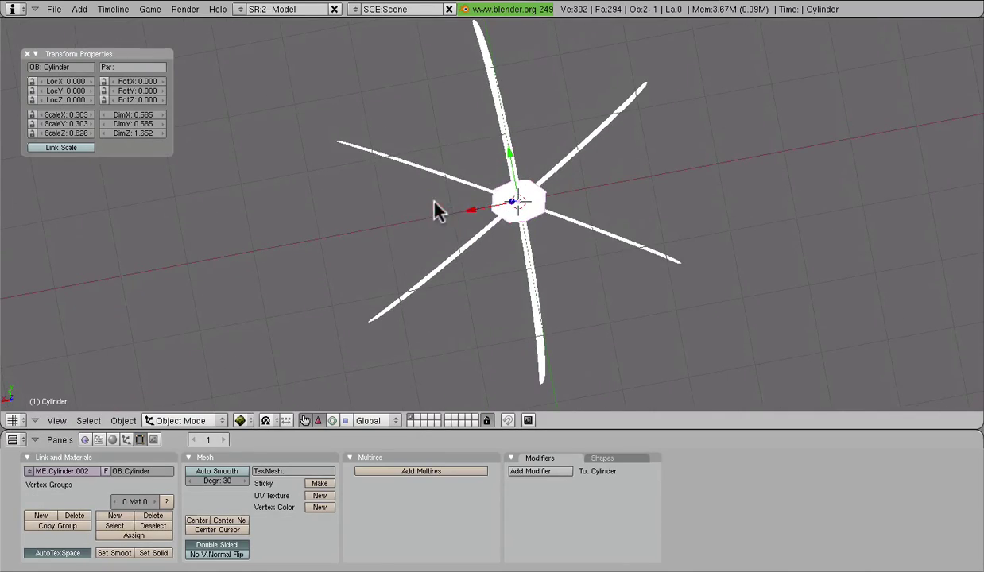
- Switch the viewport draw type to Solid and zoom in on the hub
left_click(240, 420)
left_click(255, 384)
mouse_move(545, 302)
middle_mouse_down()
mouse_move(538, 147)
mouse_move(517, 99)
middle_mouse_up()
scroll(511, 273, "up", 5)
mouse_move(512, 273)
middle_mouse_down()
mouse_move(538, 220)
mouse_move(509, 181)
mouse_move(452, 278)
mouse_move(492, 270)
middle_mouse_up()
- Copy 'Cylinder' from the OB: name field, then select the blade object CurveCircle.005
left_click(48, 67)
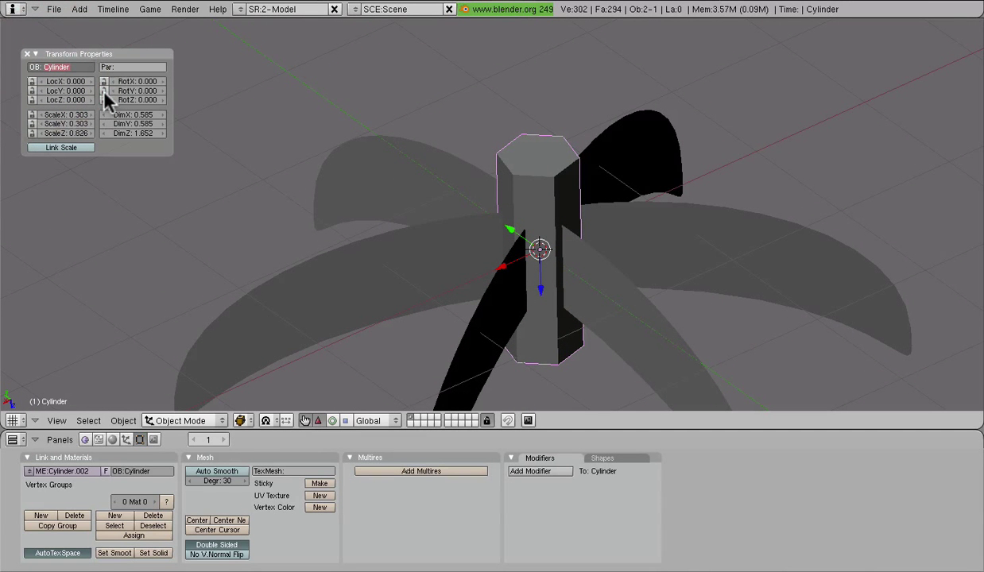
key("super")
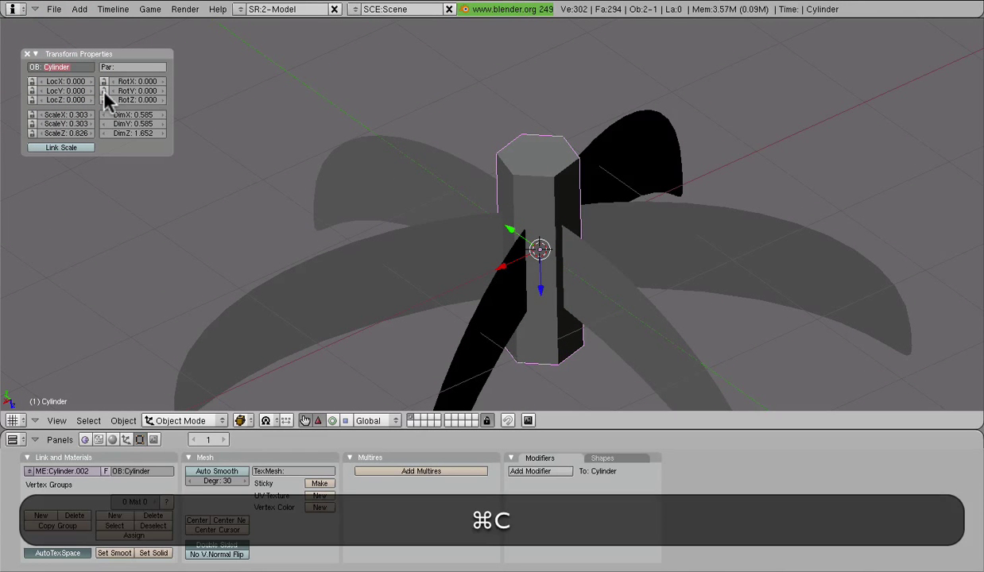
left_click(290, 74)
middle_click_drag(674, 153, 391, 199)
right_click(577, 220)
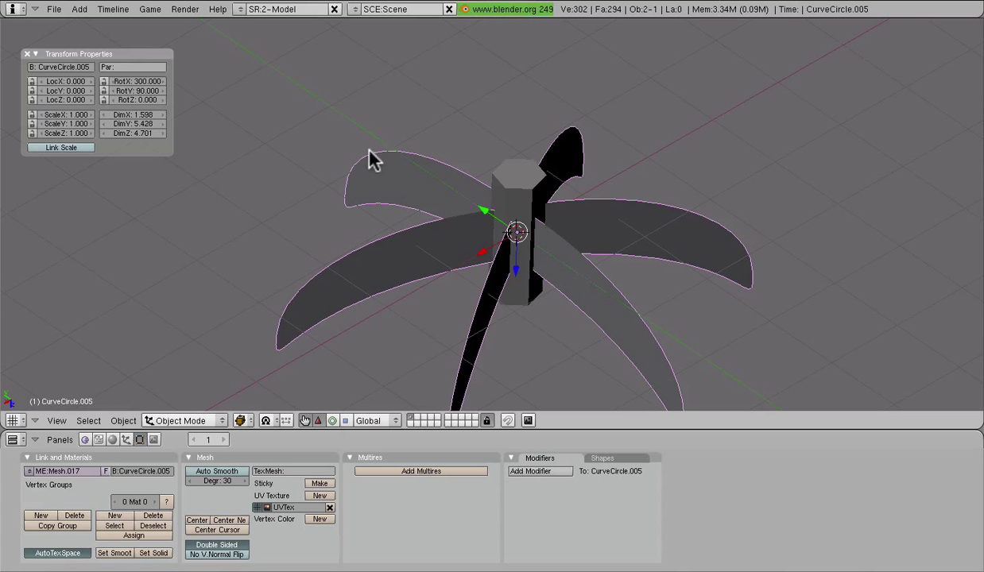
- Add a SimpleDeform Twist modifier to the blades with Cylinder as origin and Relative on
left_click(537, 469)
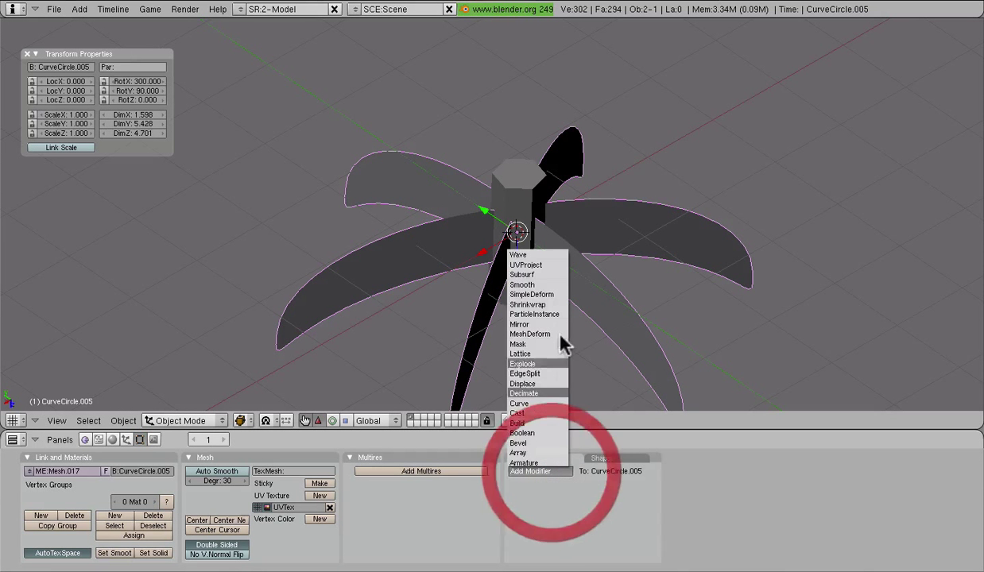
left_click(546, 294)
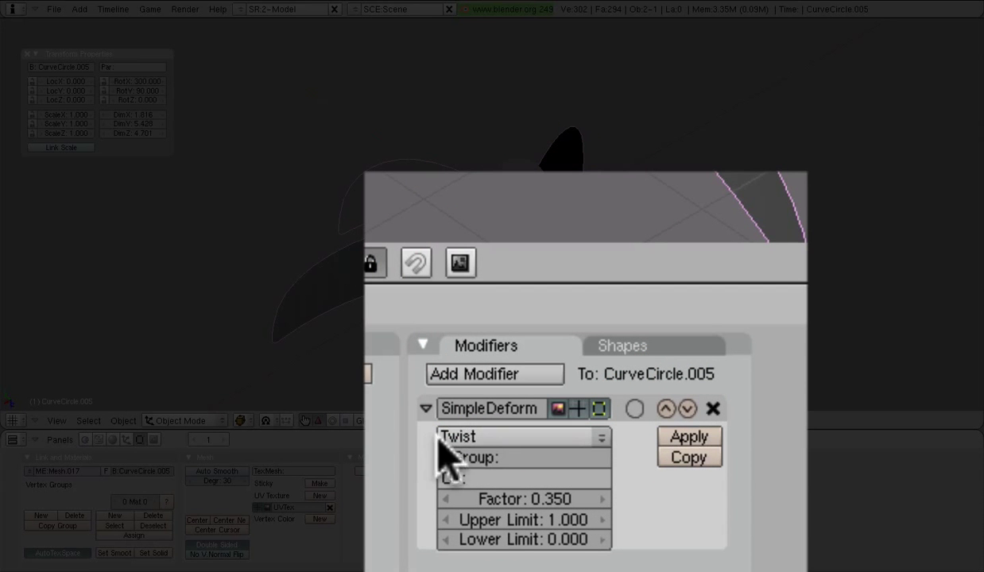
left_click(499, 476)
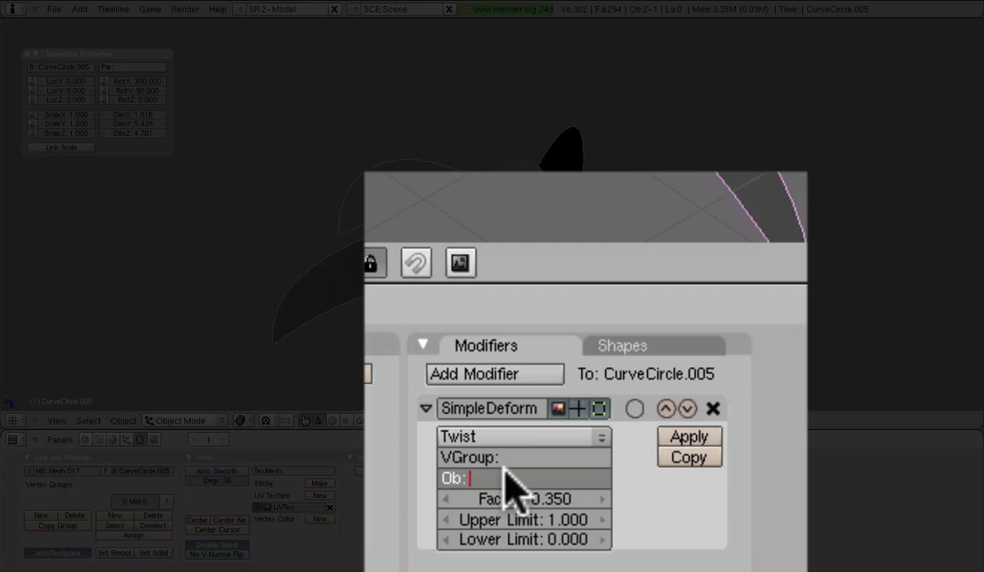
type("Cylinder")
left_click(639, 489)
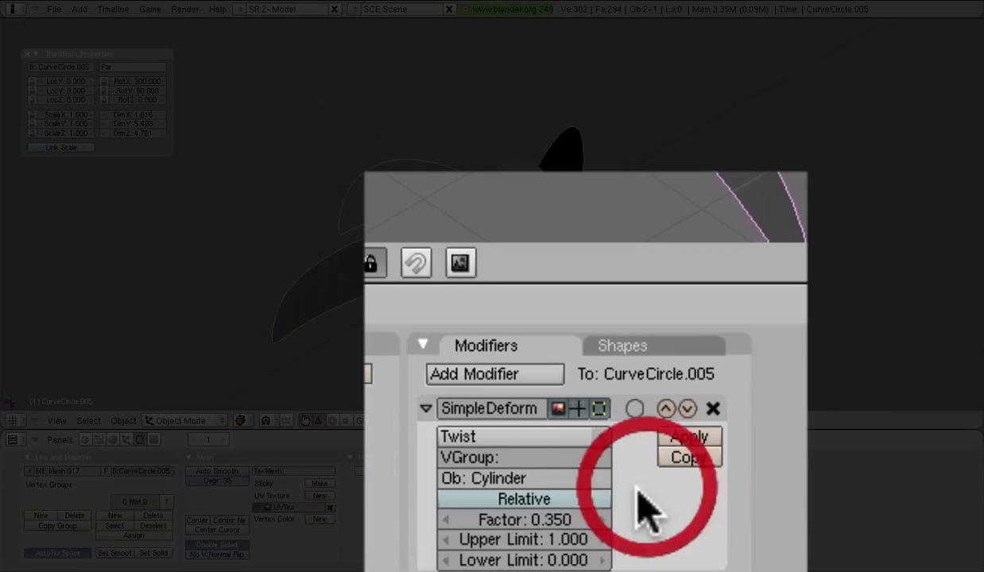
left_click(540, 498)
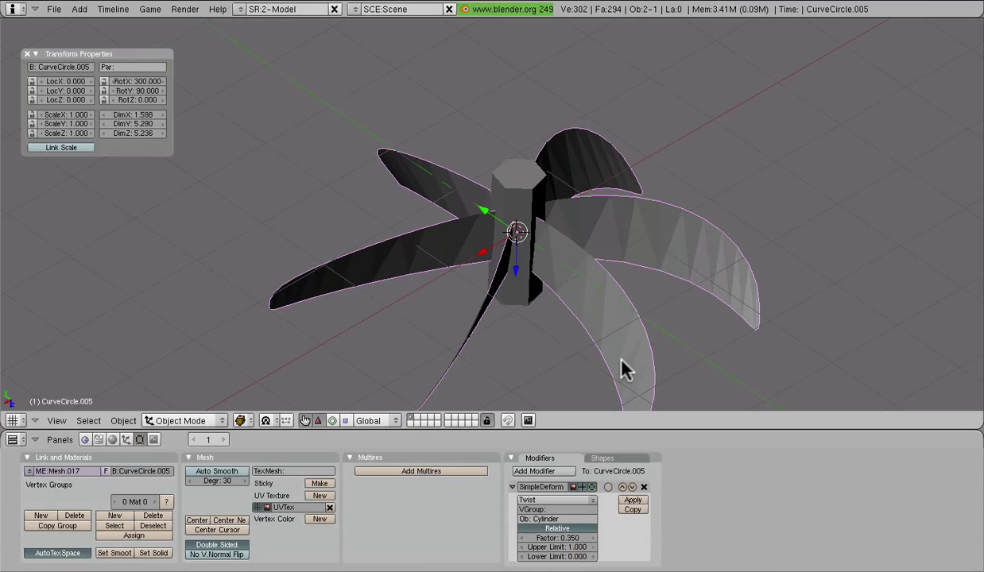
key("KP_7")
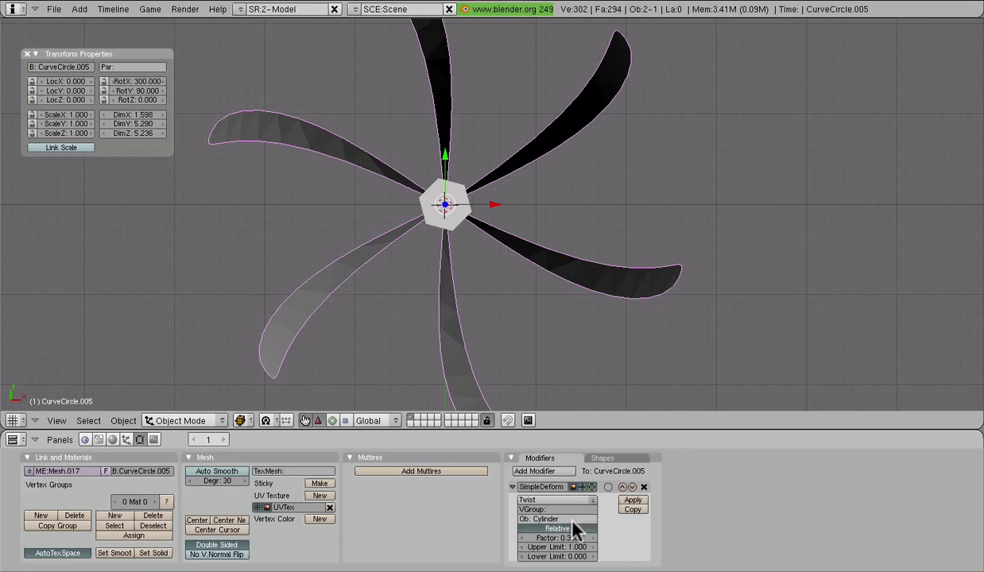
- Toggle the SimpleDeform Relative option off and view the propeller from the top
left_click(571, 528)
middle_click_drag(478, 186, 480, 137)
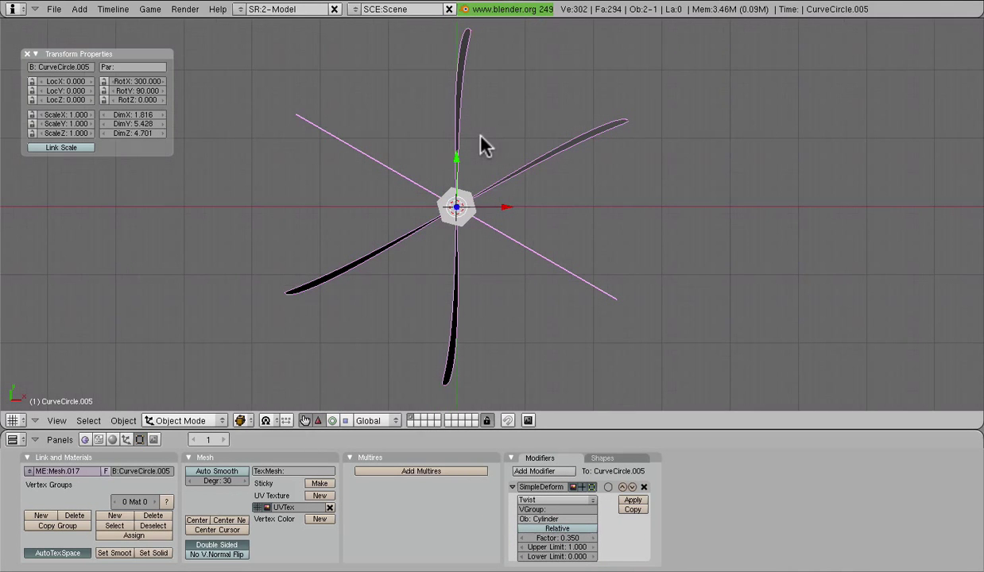
left_click(558, 528)
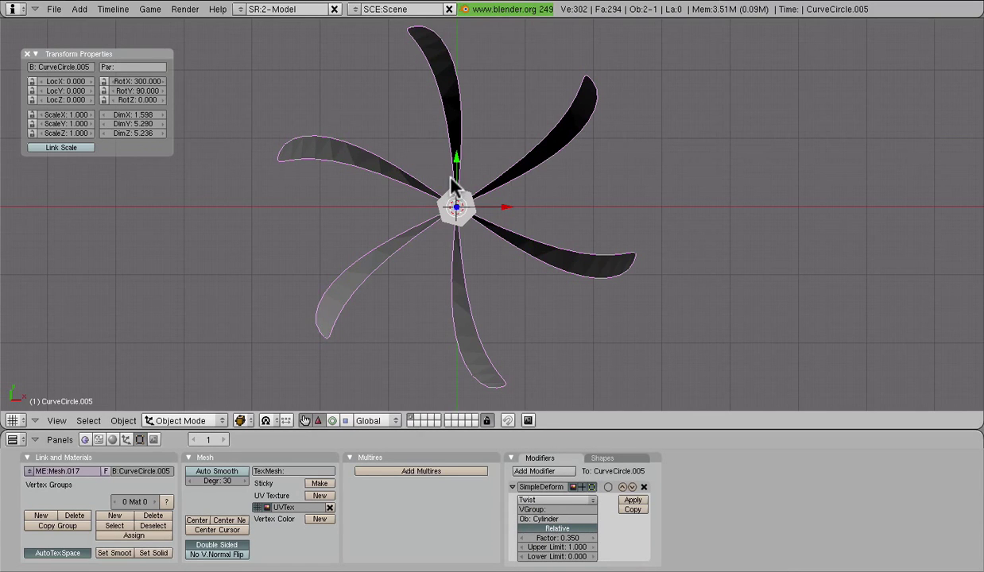
middle_click_drag(452, 182, 539, 239)
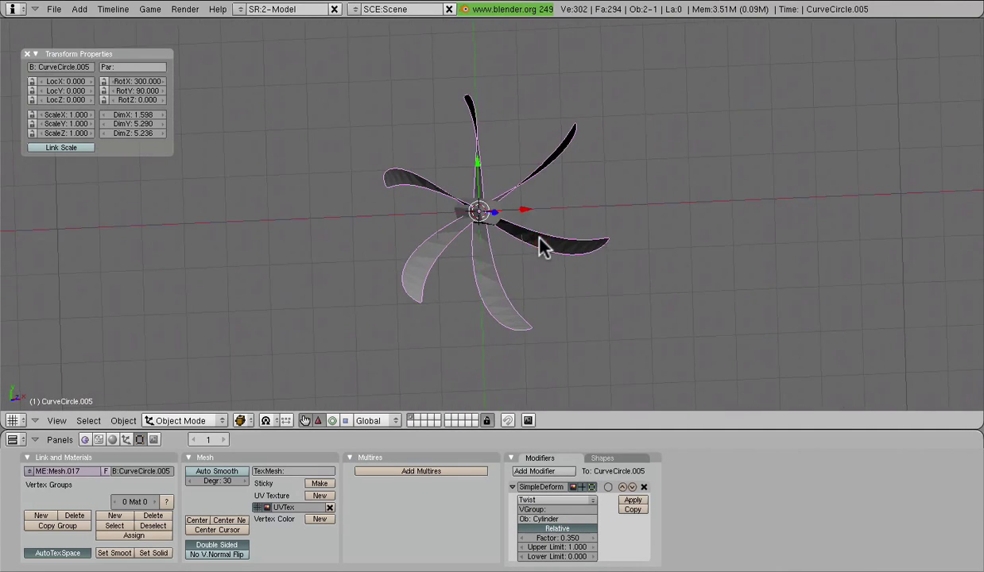
key("KP_7")
scroll(540, 243, "up", 3)
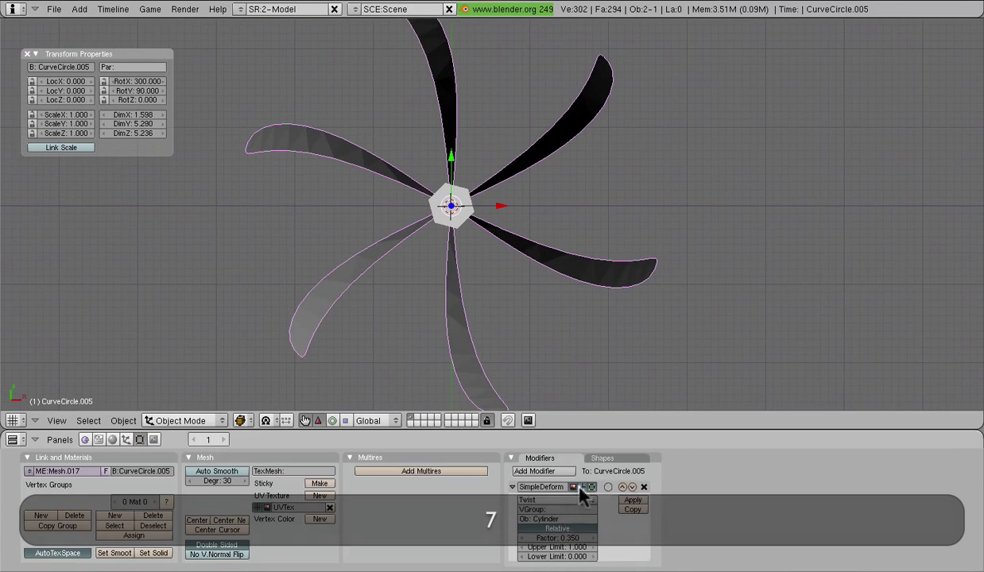
- Try twist Factors of 1 and then 2, inspecting the tighter twist
left_click(576, 539)
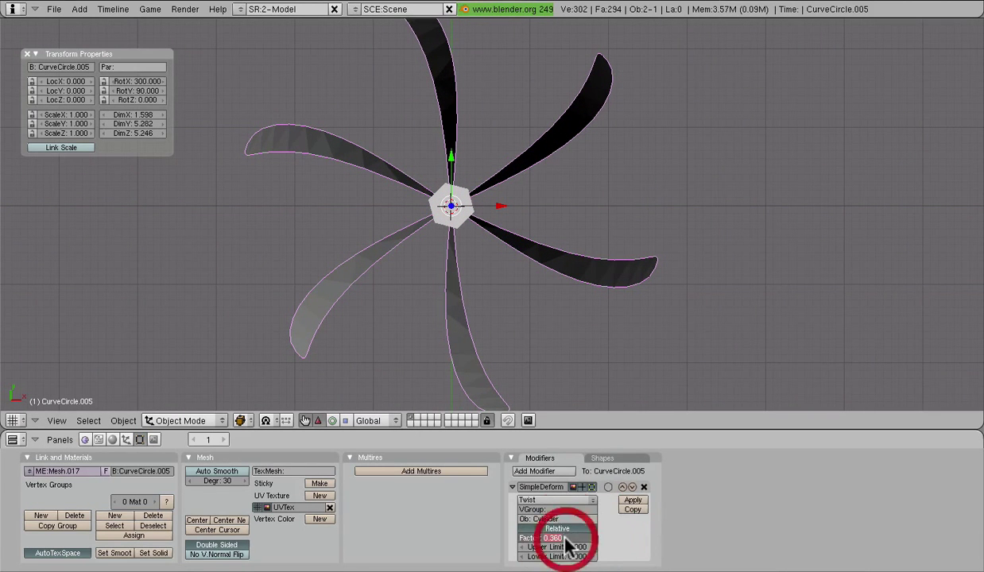
type("1")
key("Return")
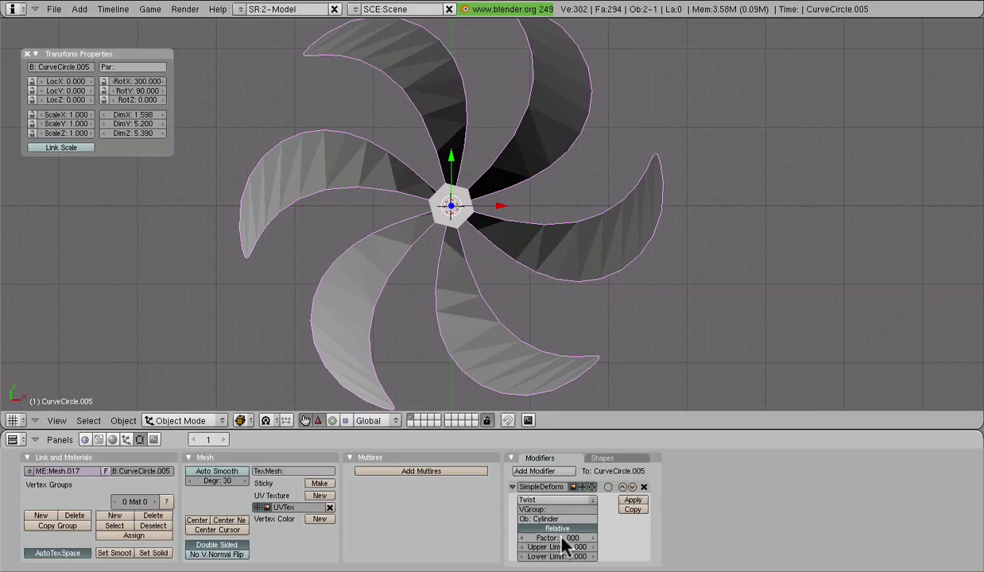
type("2")
key("Return")
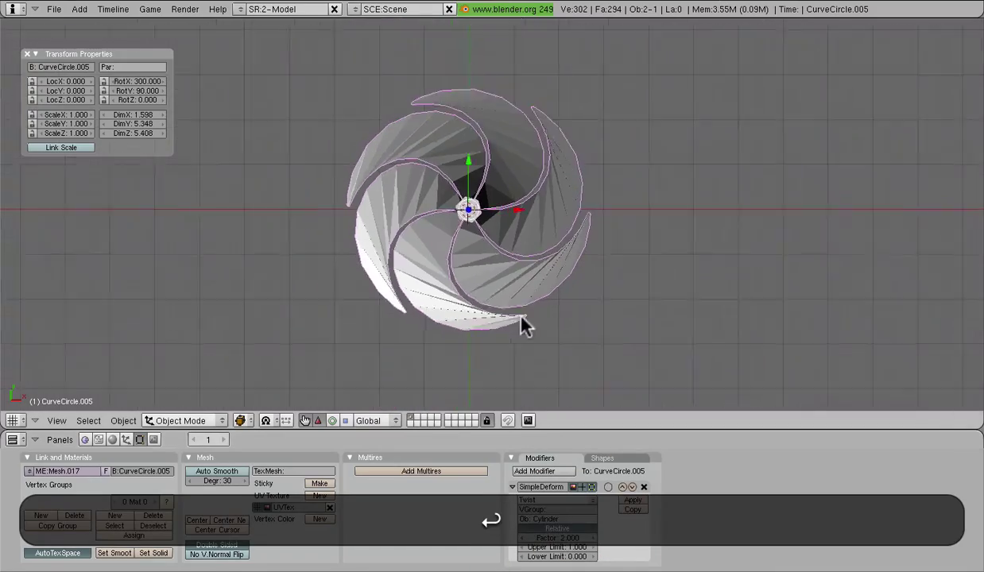
scroll(417, 257, "up", 3)
middle_click_drag(431, 248, 588, 225)
- Set the twist Factor to 0.5 and check it from front and top views
left_click(564, 545)
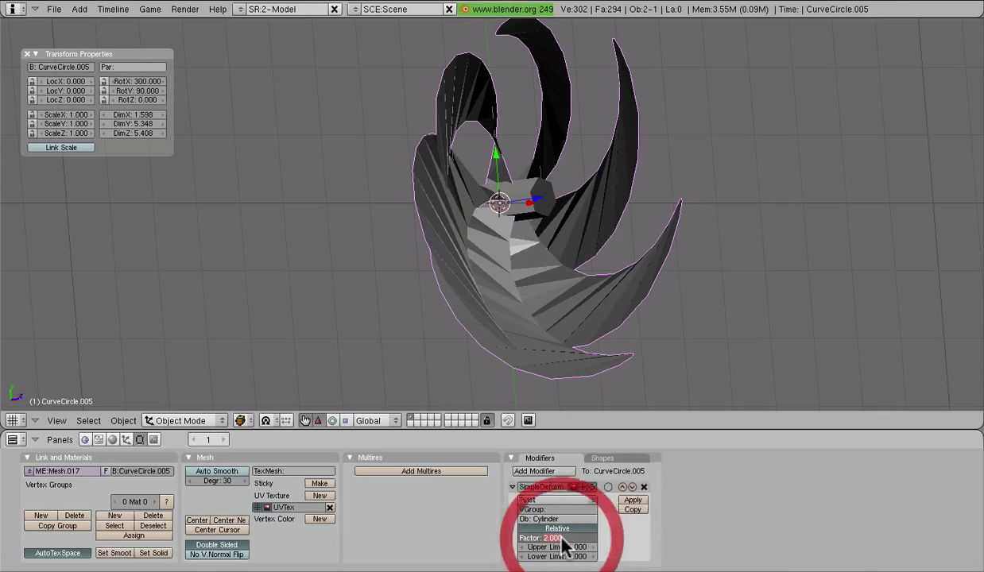
type(".5")
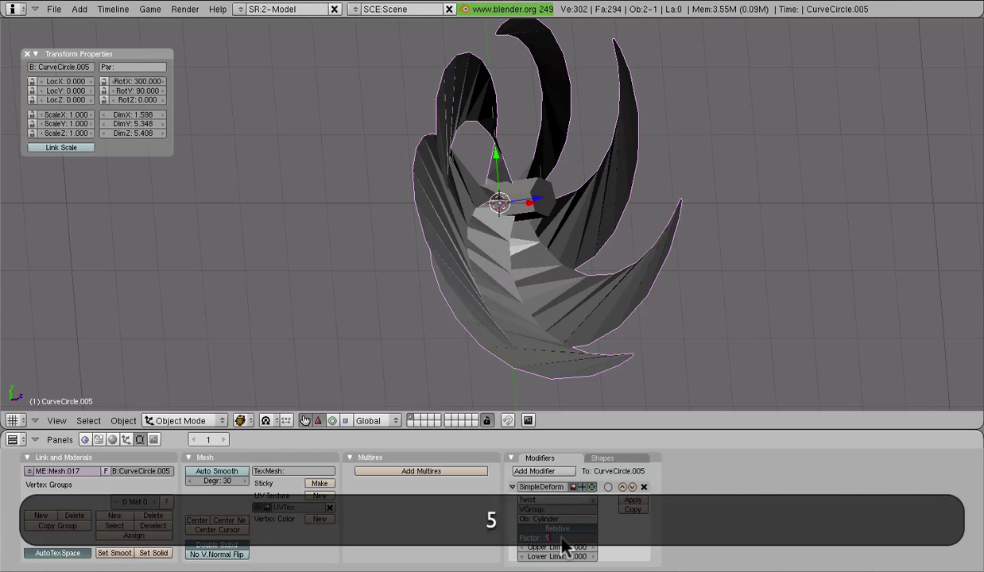
key("Return")
key("KP_1")
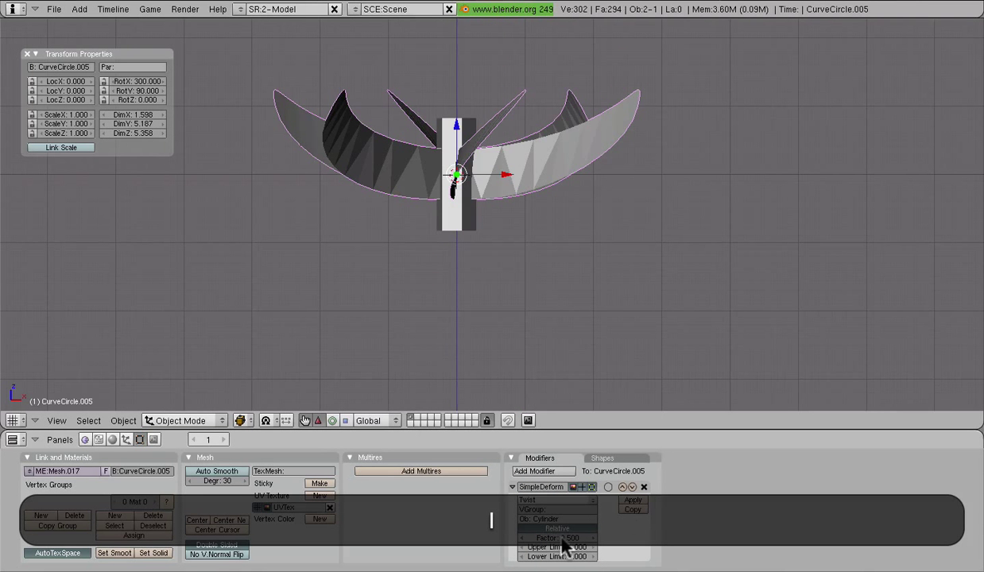
key("KP_7")
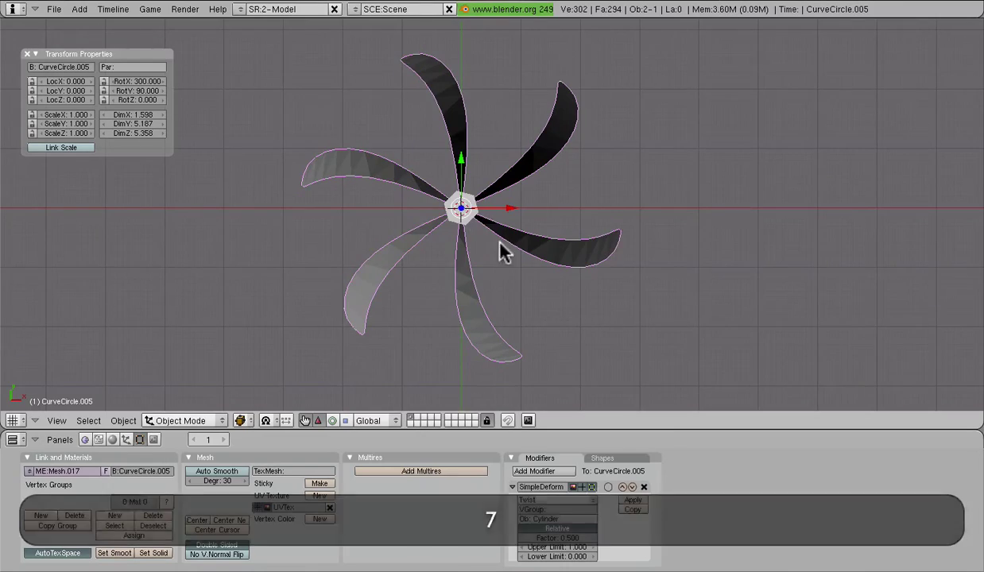
middle_click_drag(501, 253, 468, 237)
- Flatten the blade object by scaling it to 0.35 along one axis
key("s")
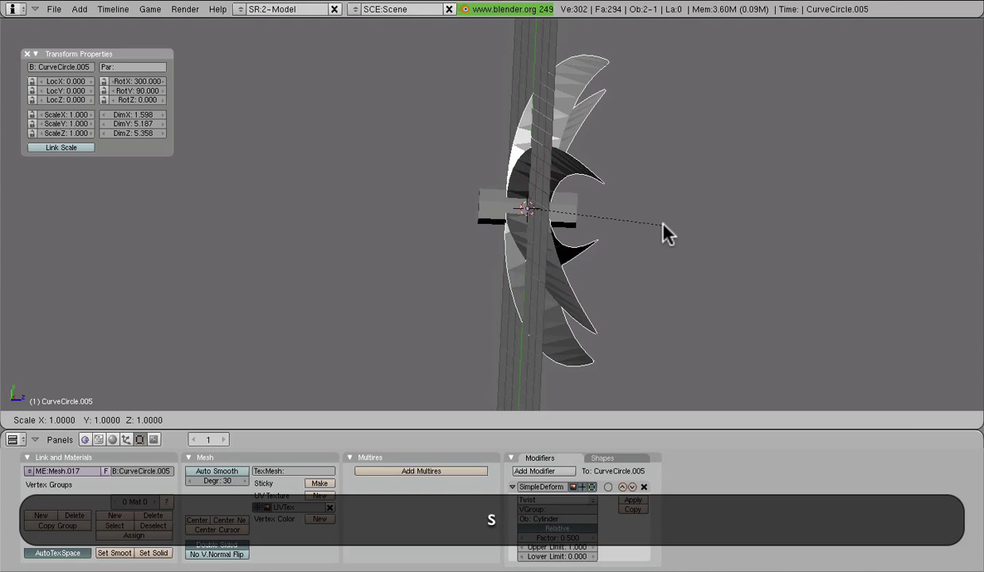
key("z")
left_click(574, 212)
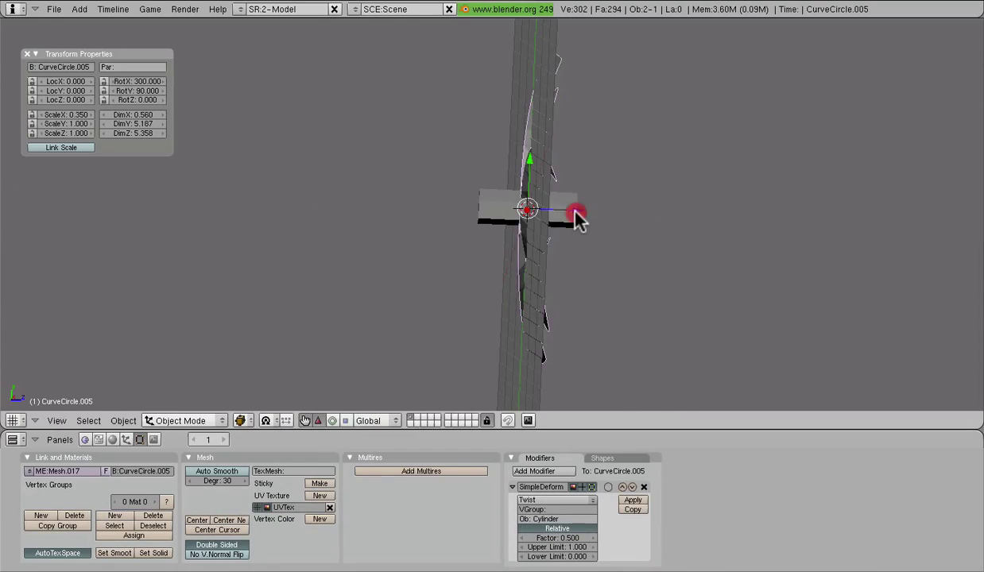
middle_click_drag(574, 211, 435, 219)
- Toggle in and out of Edit Mode, then apply the SimpleDeform modifier
key("Tab")
key("a")
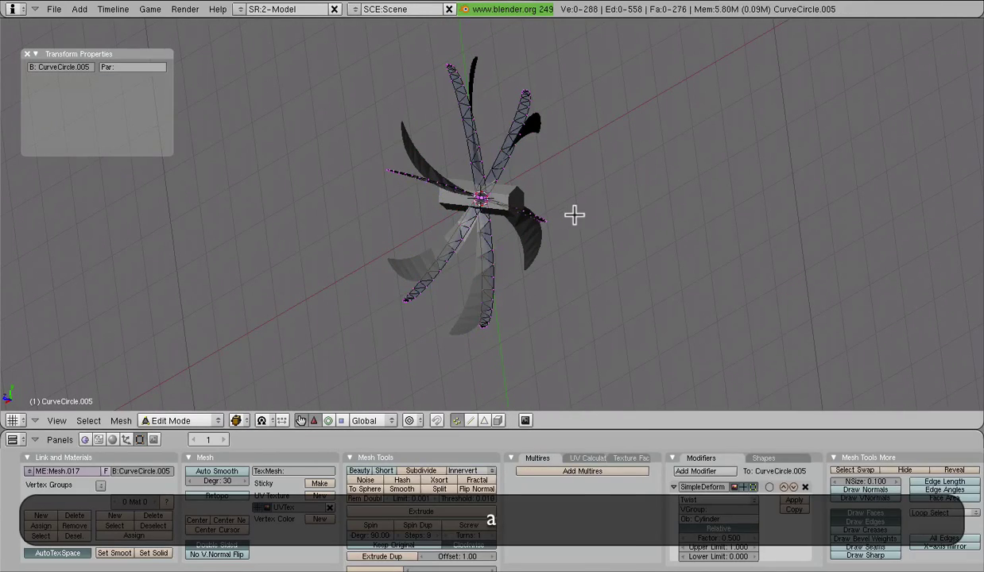
key("Tab")
middle_click_drag(573, 222, 450, 220)
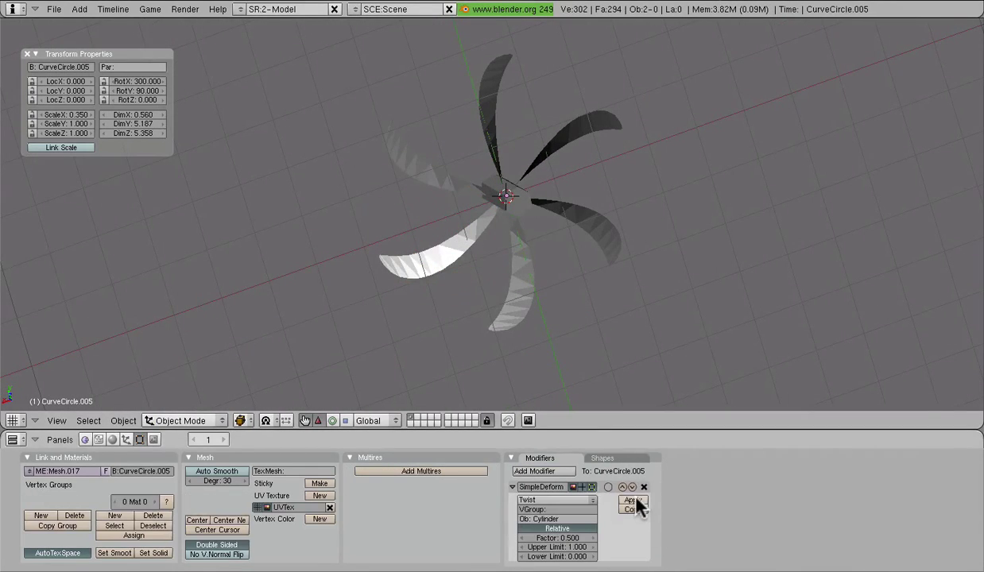
left_click(633, 502)
middle_click_drag(608, 286, 512, 230)
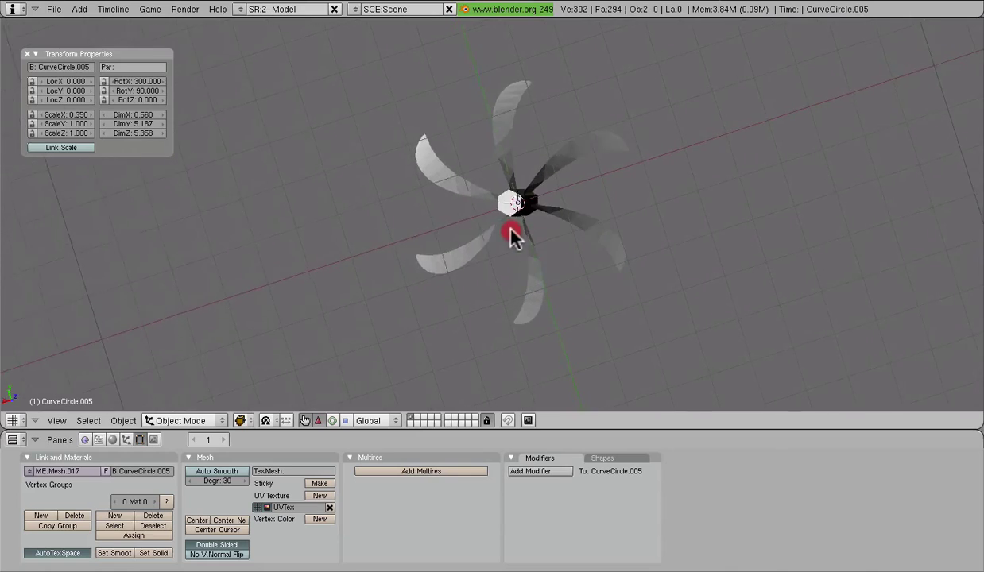
- Select the six-blade propeller mesh, apply Set Smooth, and orbit to inspect the soft-shaded blades
right_click(580, 227)
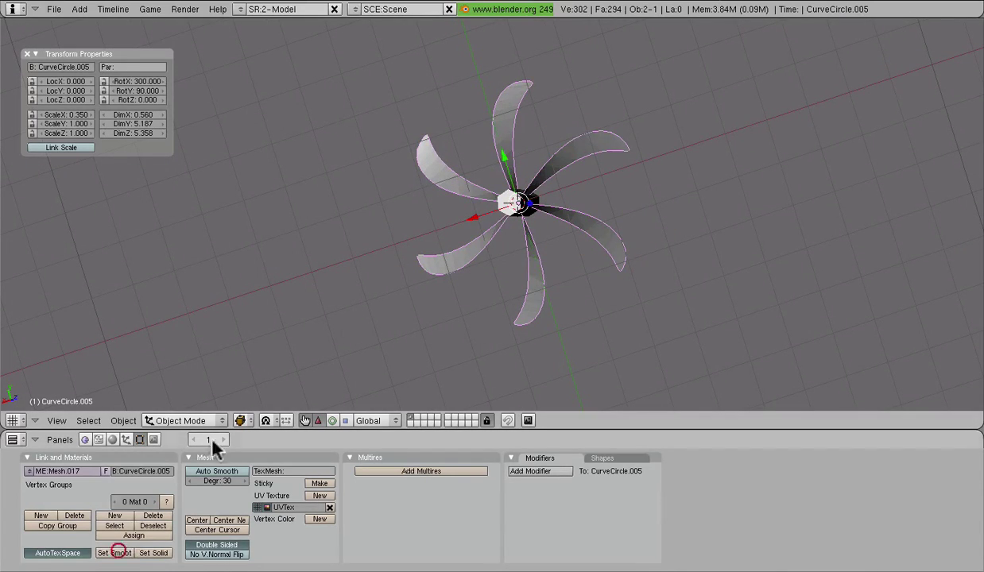
middle_click_drag(397, 334, 532, 244)
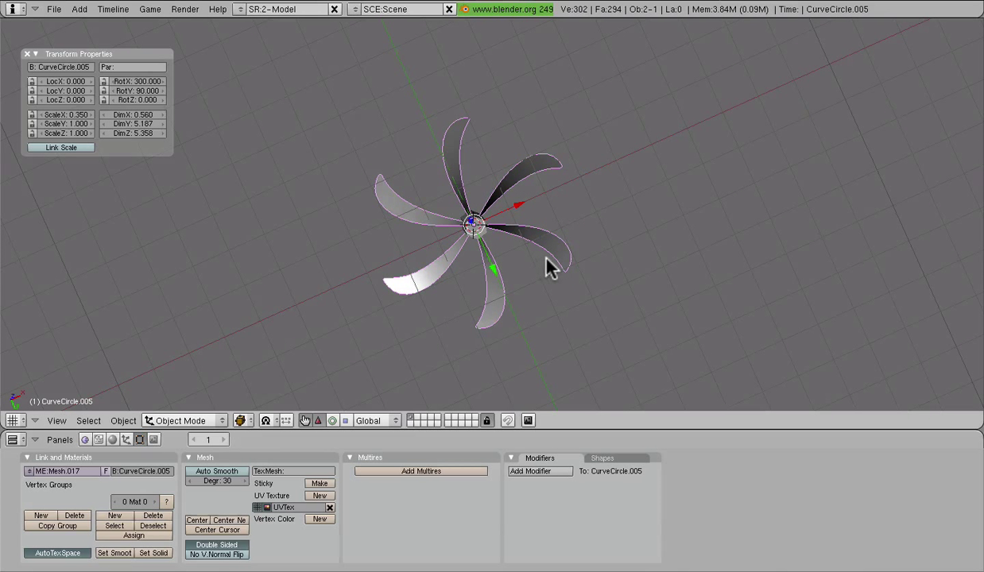